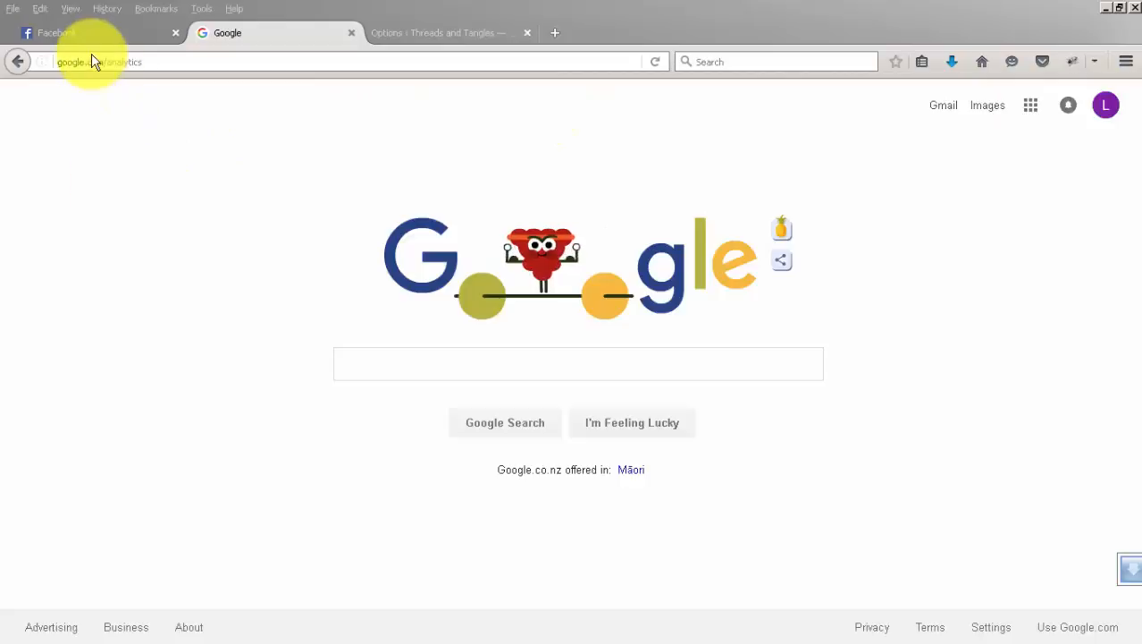
# Load google.com/analytics and sign in to Google Analytics.
pyautogui.click(156, 63)
pyautogui.click(153, 62)
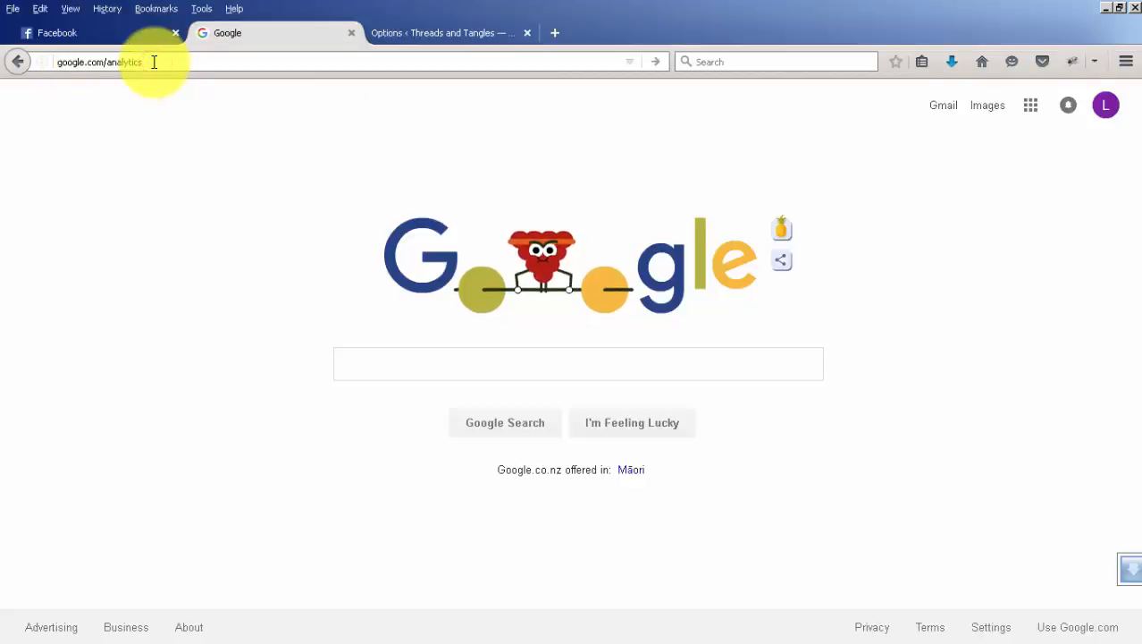
pyautogui.press('Return')
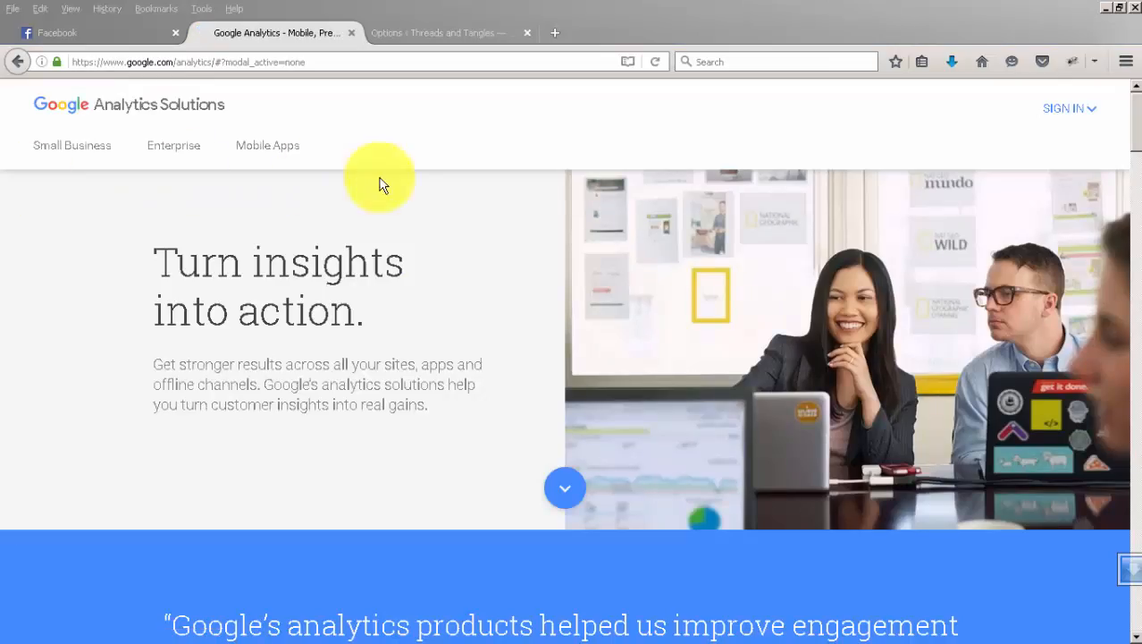
pyautogui.click(1097, 116)
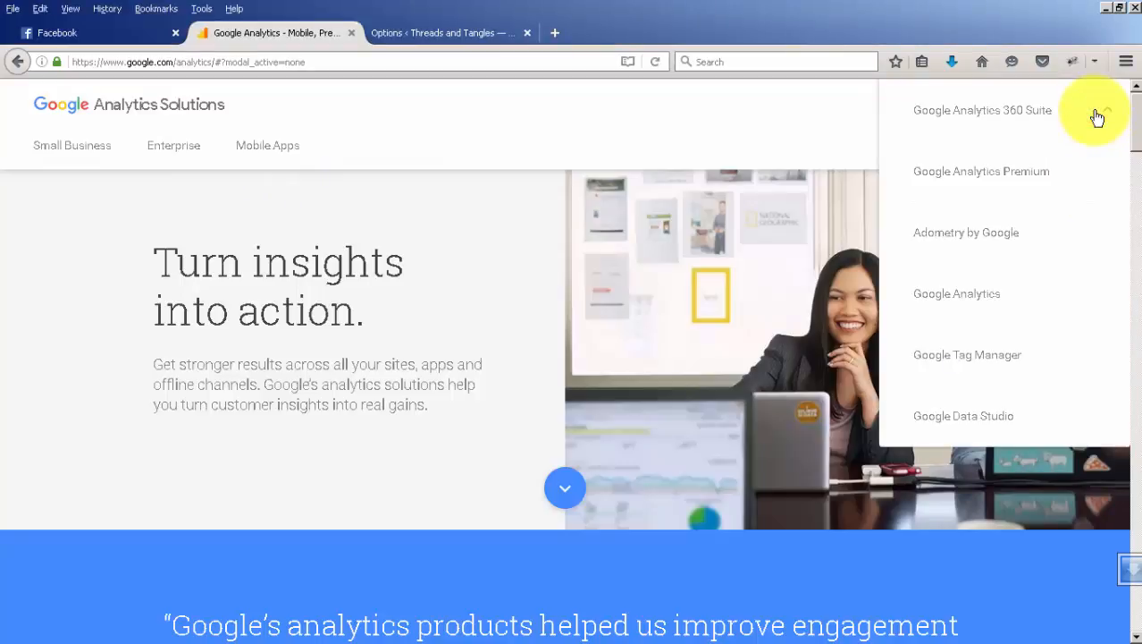
pyautogui.click(969, 297)
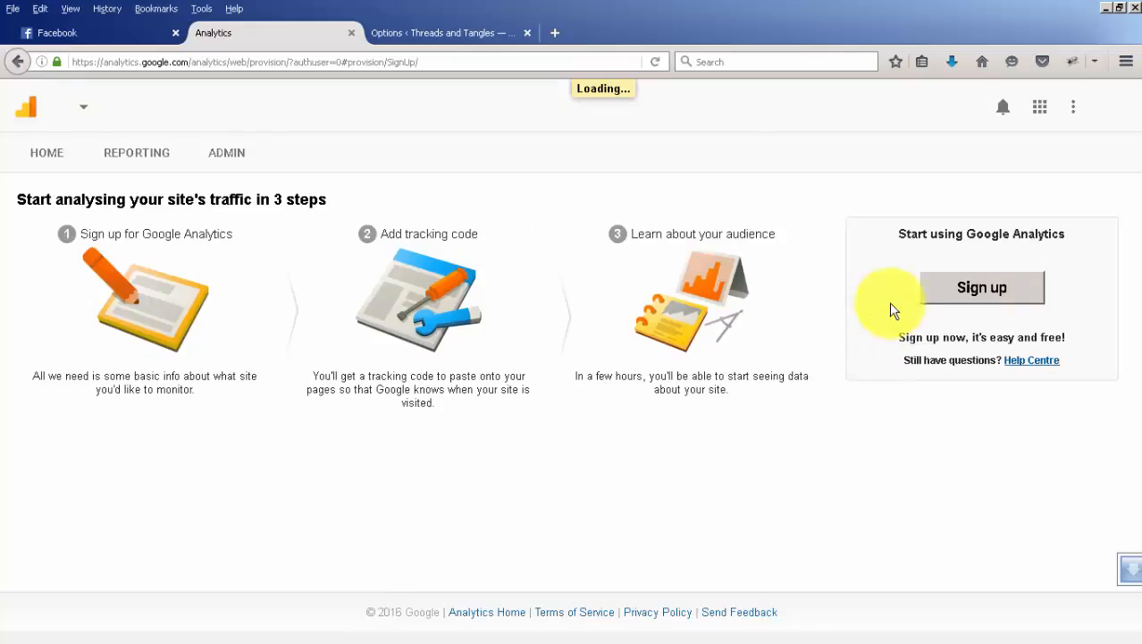
# Start signing up for Google Analytics and name the new account Threads and Tangles.
pyautogui.click(984, 291)
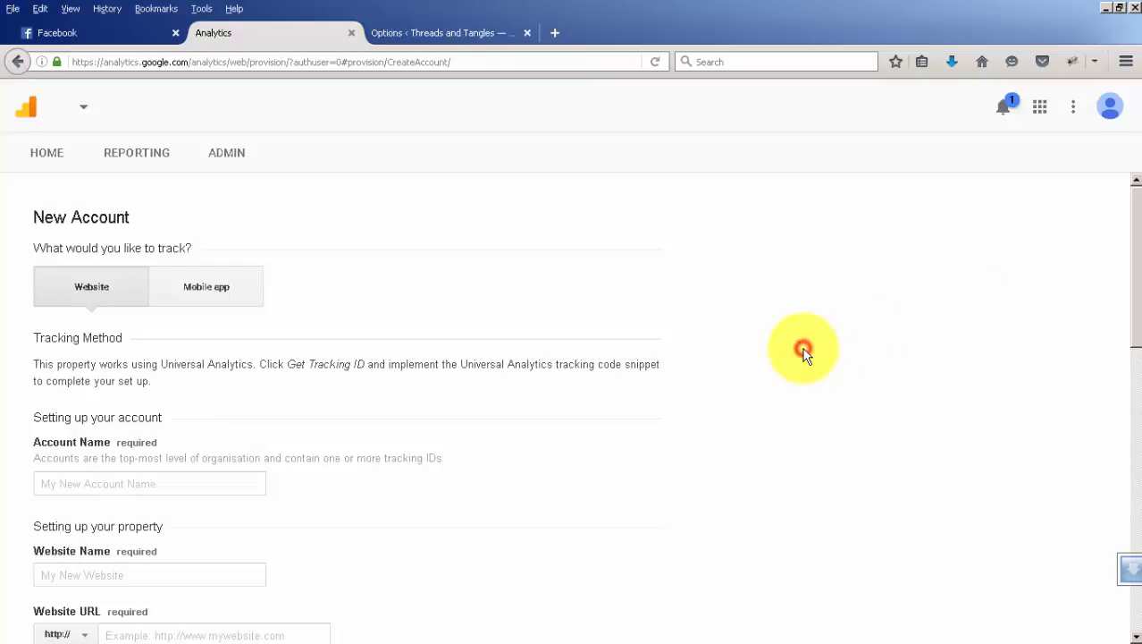
pyautogui.scroll(-3, 805, 357)
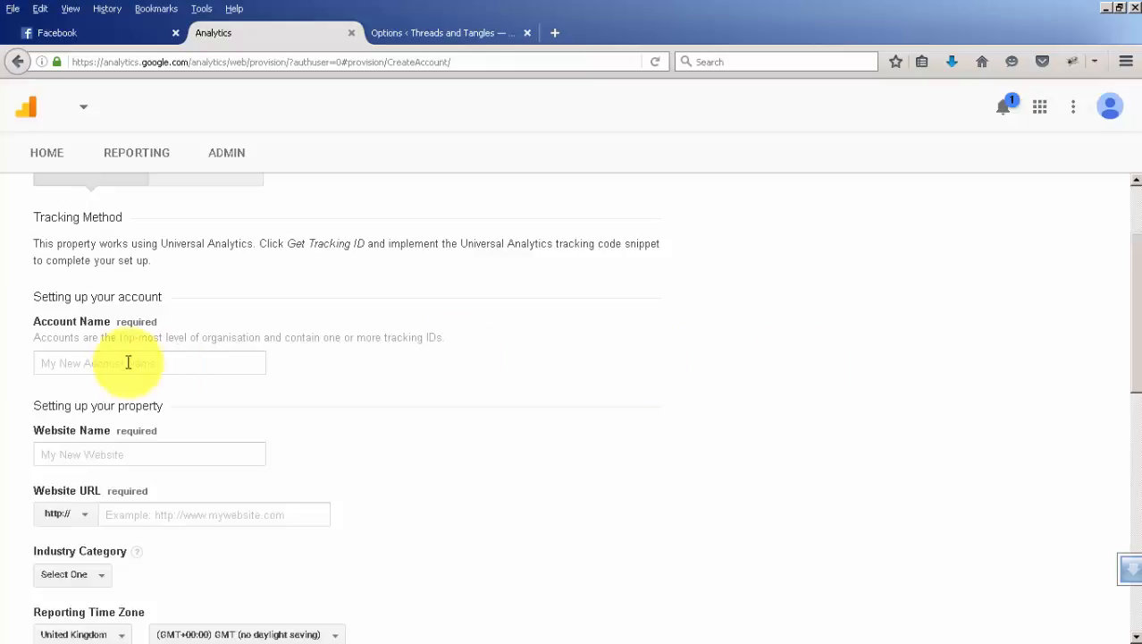
pyautogui.click(68, 360)
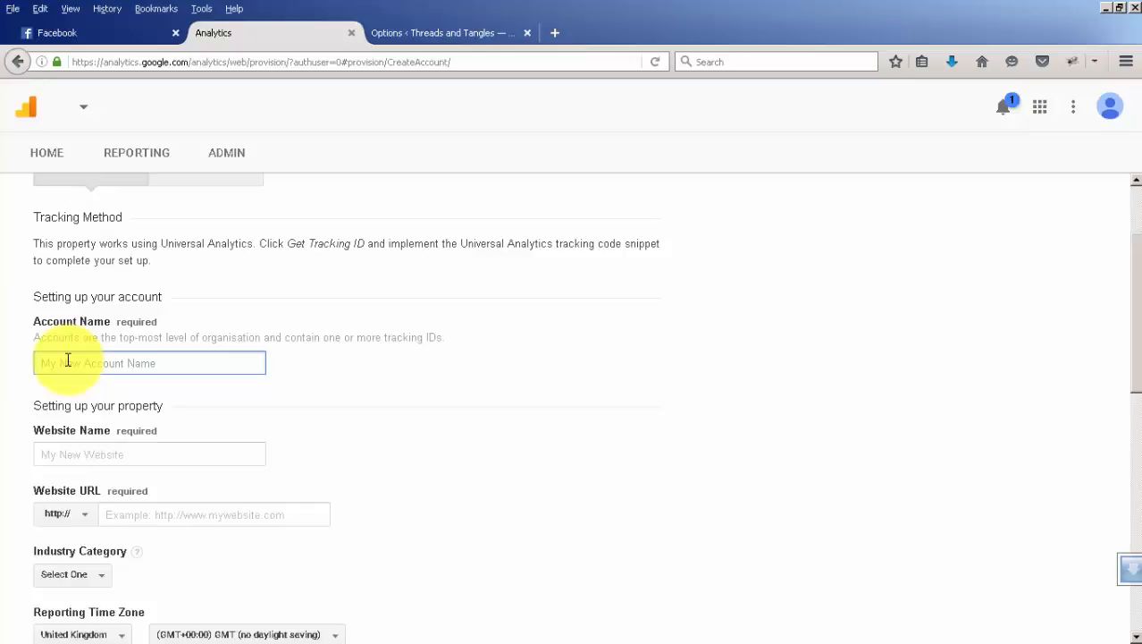
pyautogui.write('Threads and Tangles')
# Set the property's website name to Threads and Tangles, the same as the account name.
pyautogui.hotkey('ctrl', 'a')
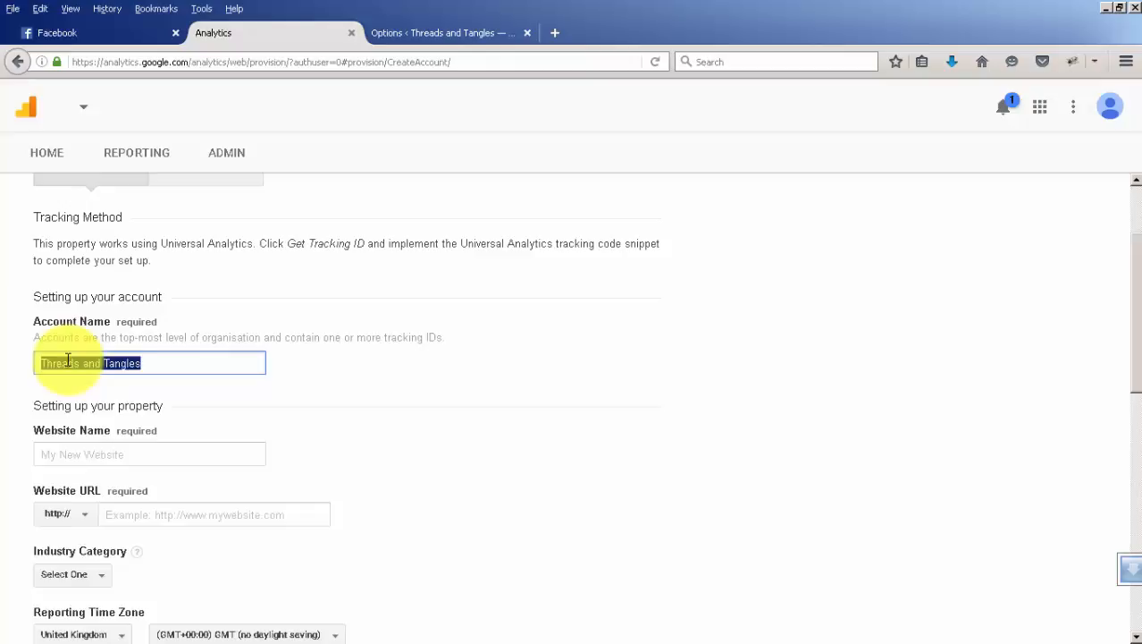
pyautogui.click(89, 456)
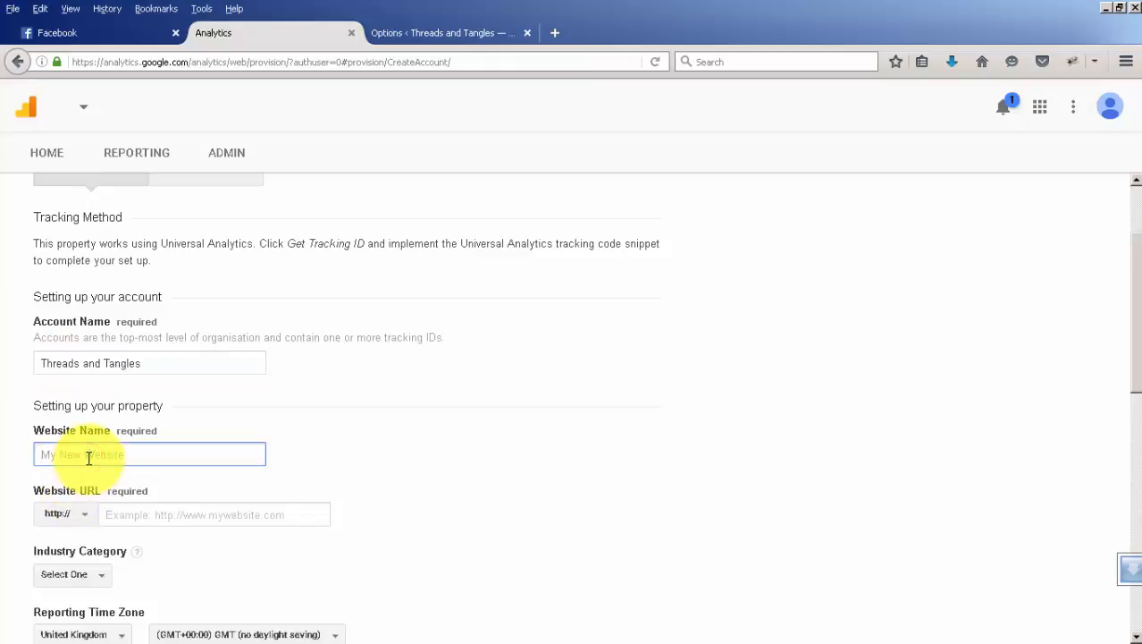
pyautogui.click(89, 456)
pyautogui.write('Threads and Tangles')
pyautogui.click(141, 512)
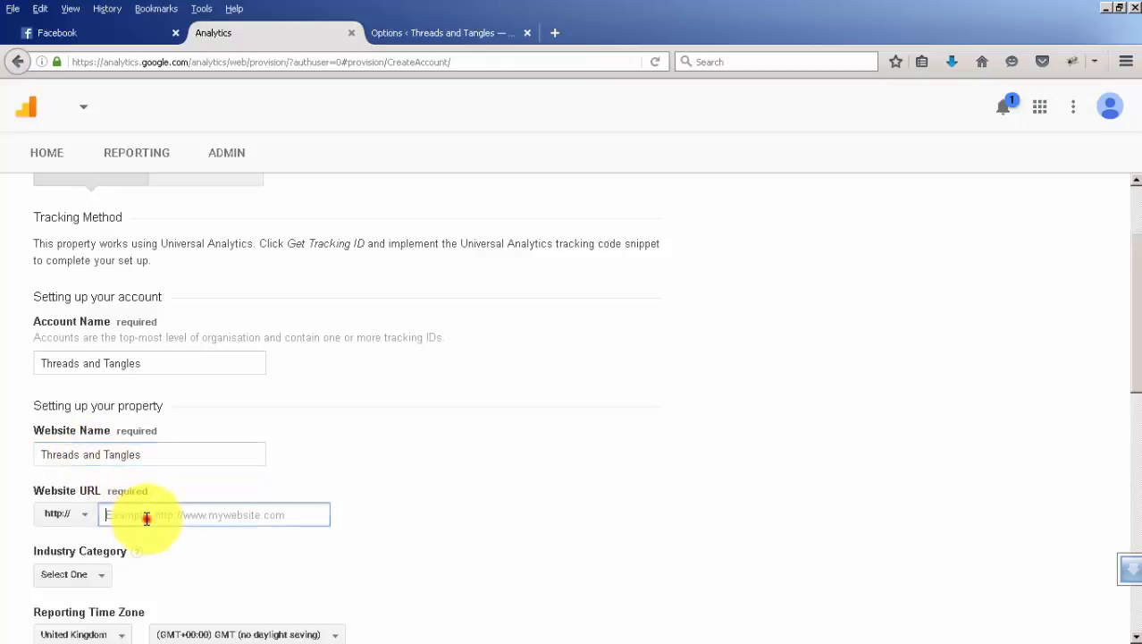
pyautogui.write('threadsand')
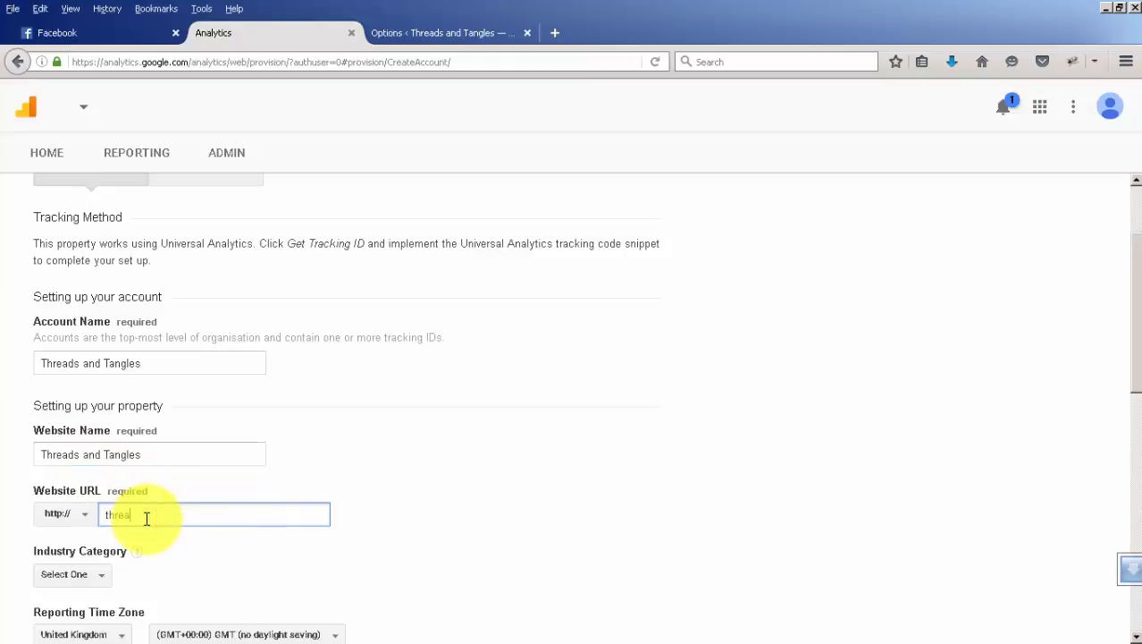
pyautogui.write('tangles.com.au')
pyautogui.click(409, 36)
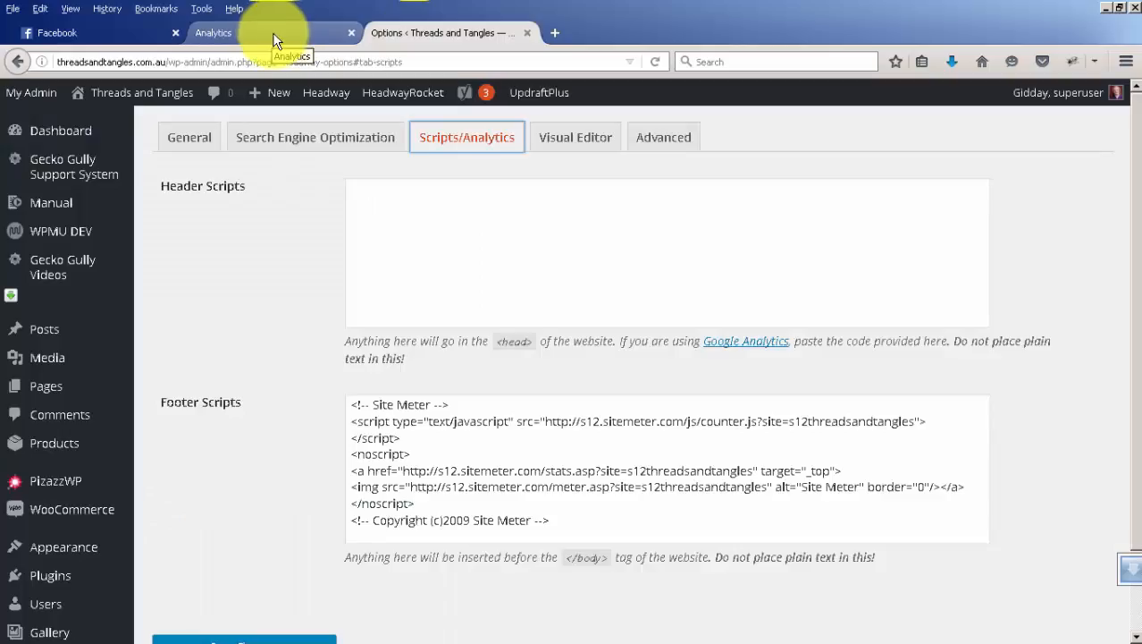
pyautogui.click(272, 33)
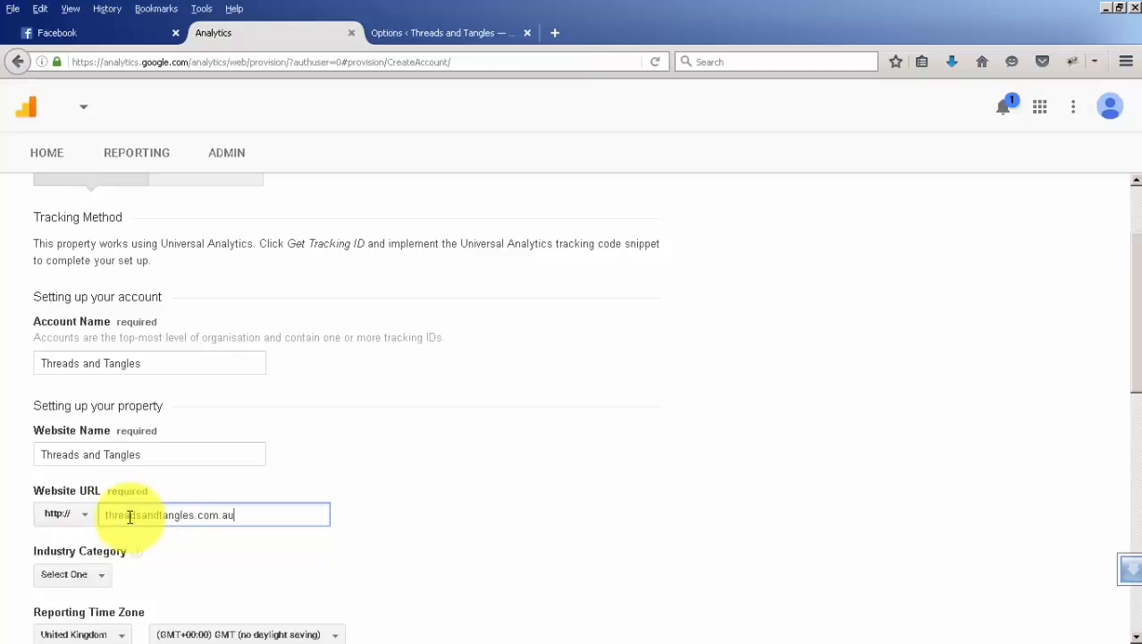
pyautogui.click(84, 515)
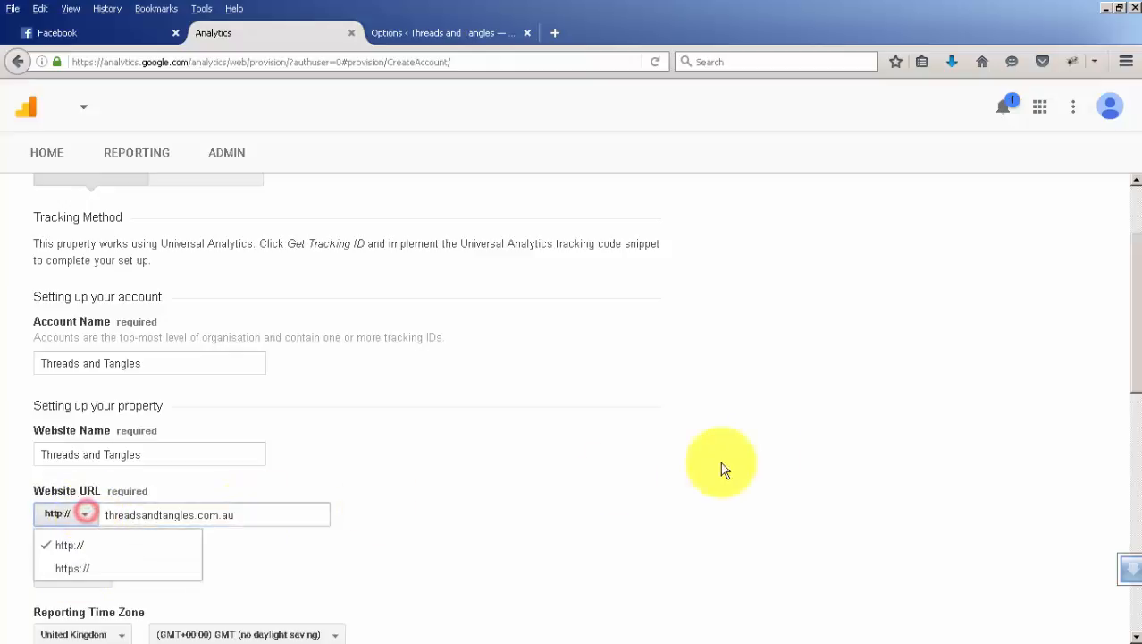
# Choose Hobbies and Leisure as the property's industry category.
pyautogui.moveTo(1133, 349); pyautogui.dragTo(1135, 452)
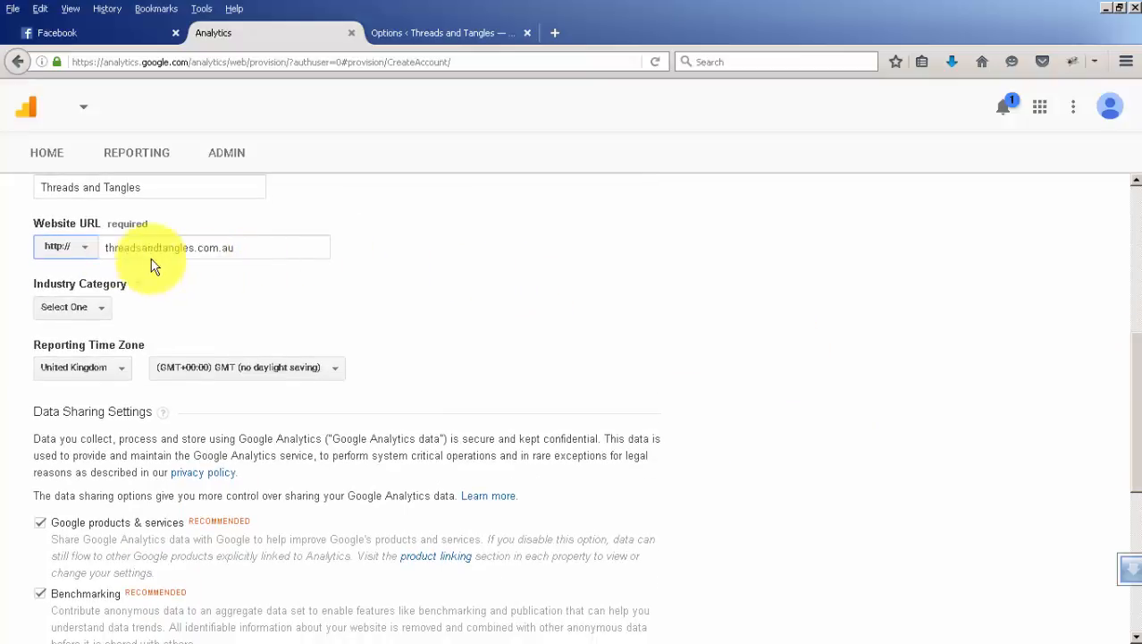
pyautogui.click(95, 308)
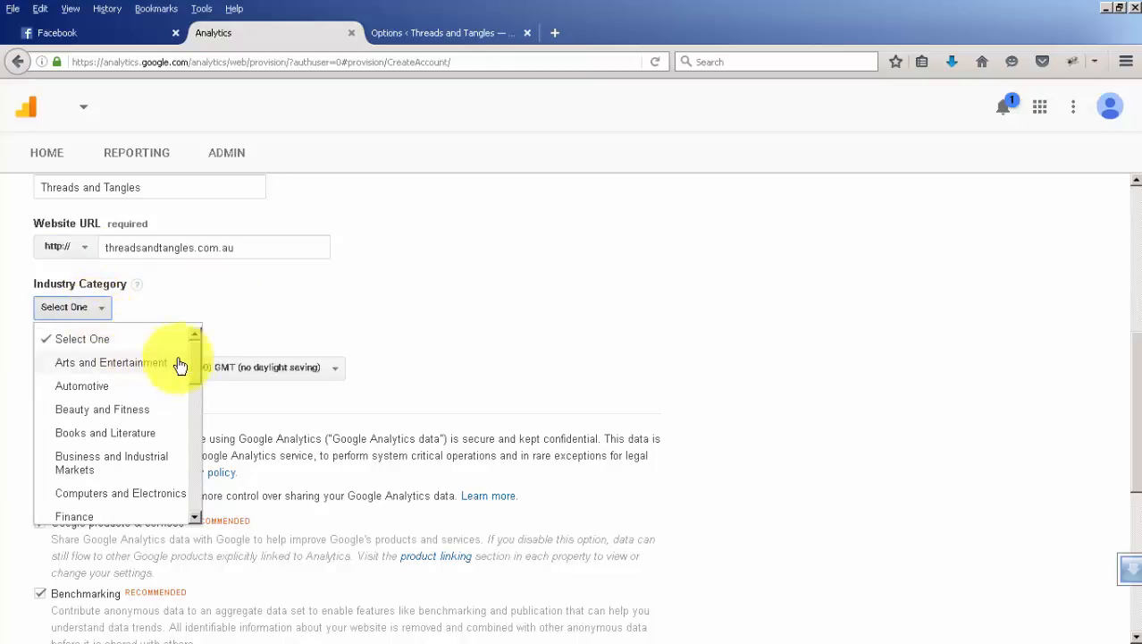
pyautogui.moveTo(195, 361); pyautogui.dragTo(200, 418)
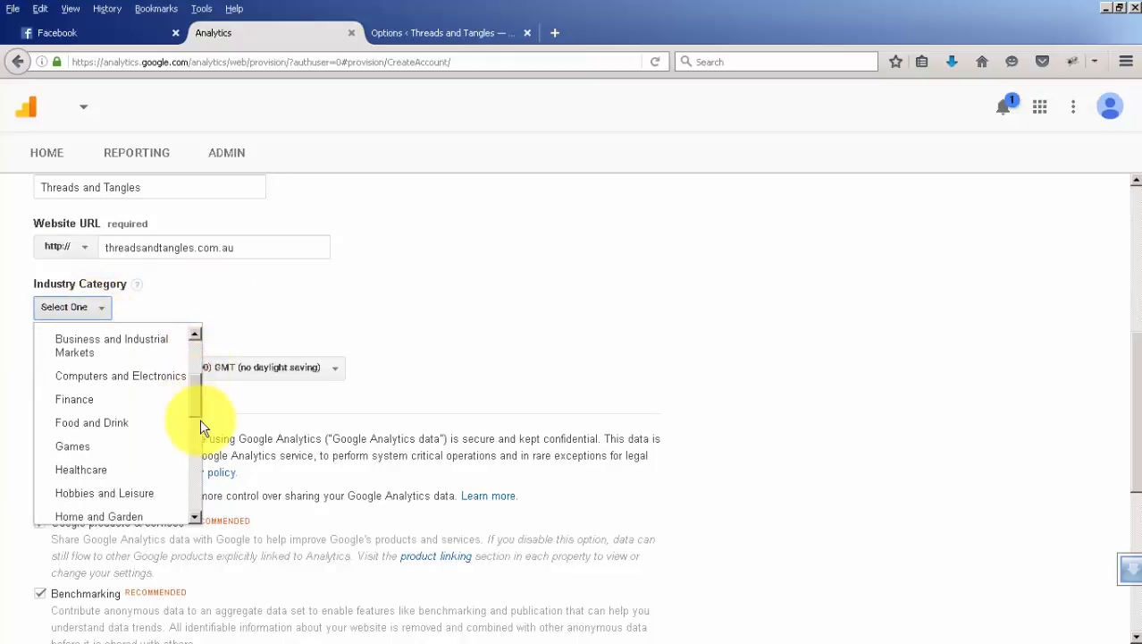
pyautogui.scroll(-2, 201, 420)
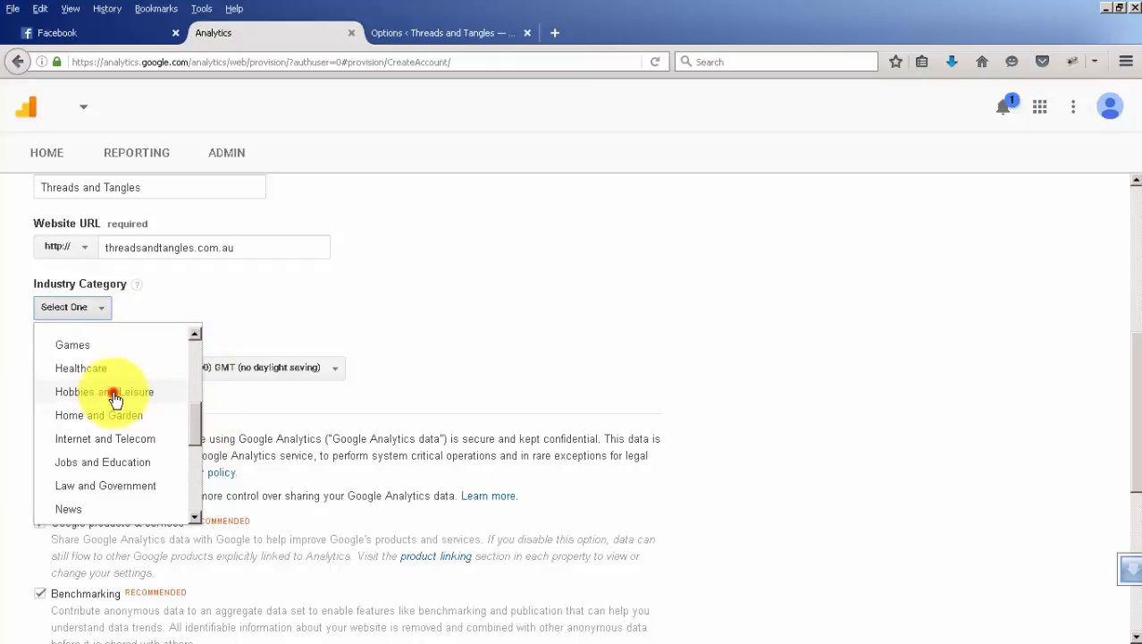
pyautogui.click(114, 393)
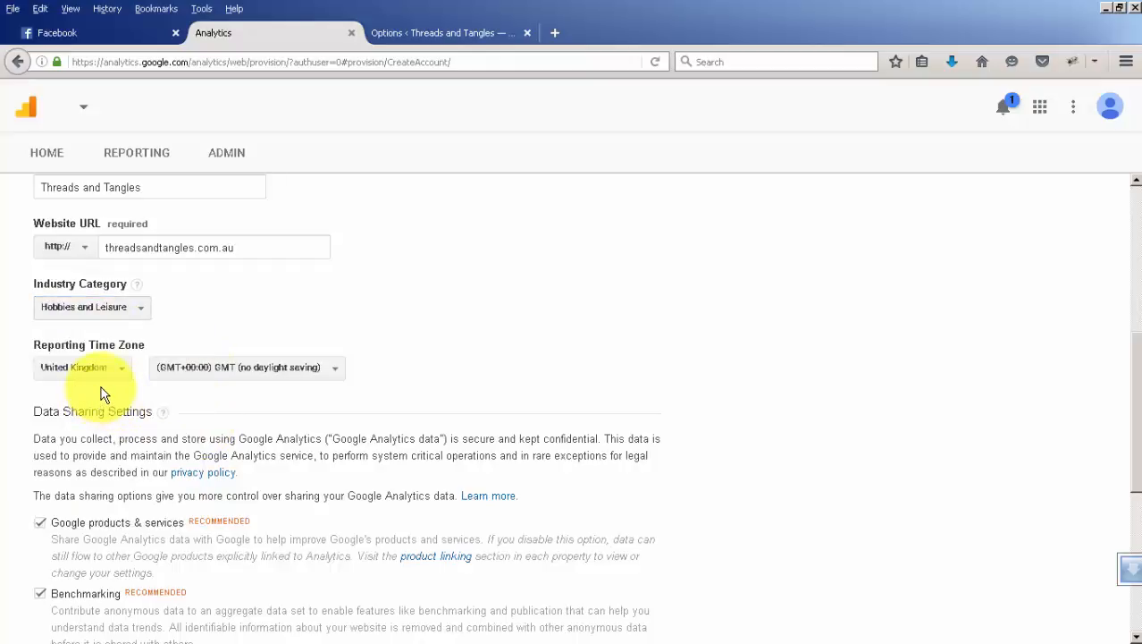
# Set the reporting time zone to Australia, (GMT+10:00) Eastern Time - Melbourne, Sydney.
pyautogui.click(120, 370)
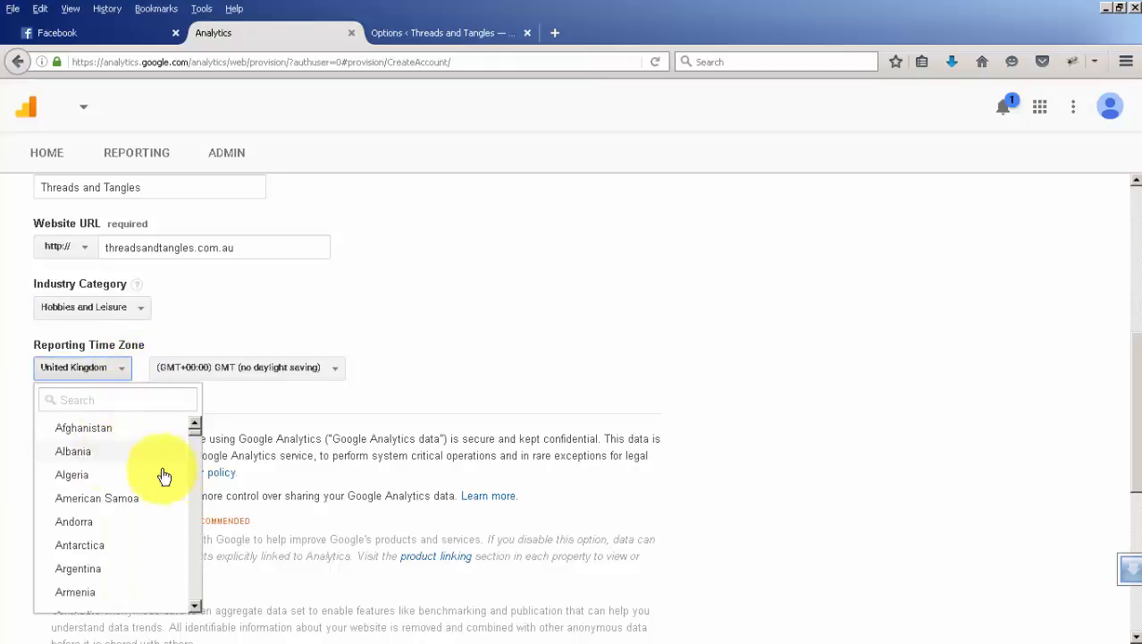
pyautogui.click(194, 607)
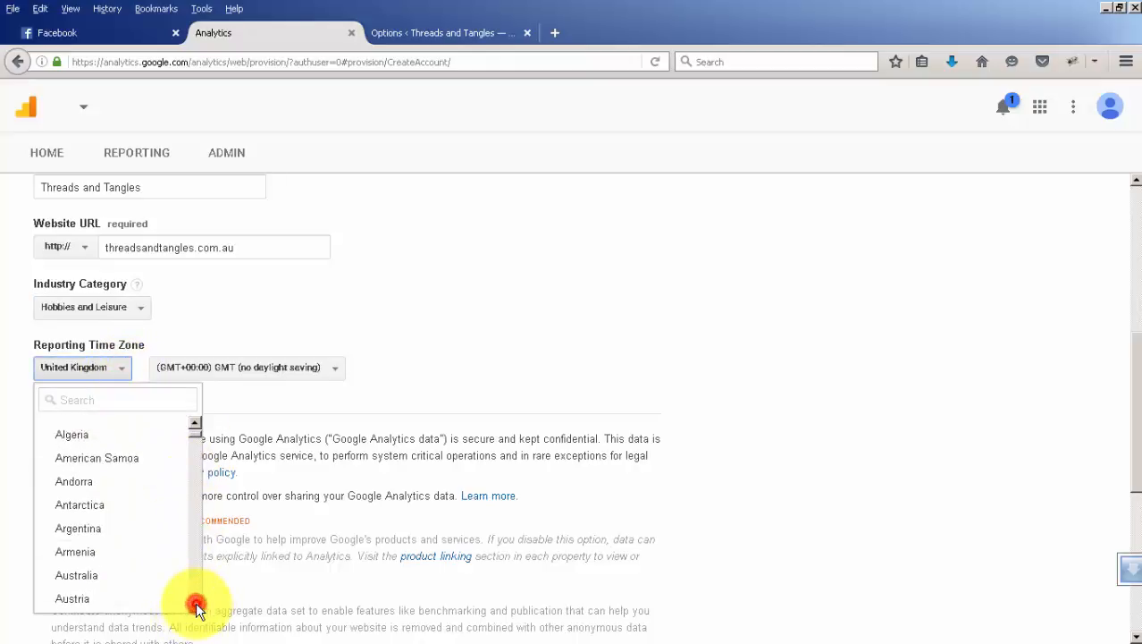
pyautogui.click(195, 606)
pyautogui.click(84, 497)
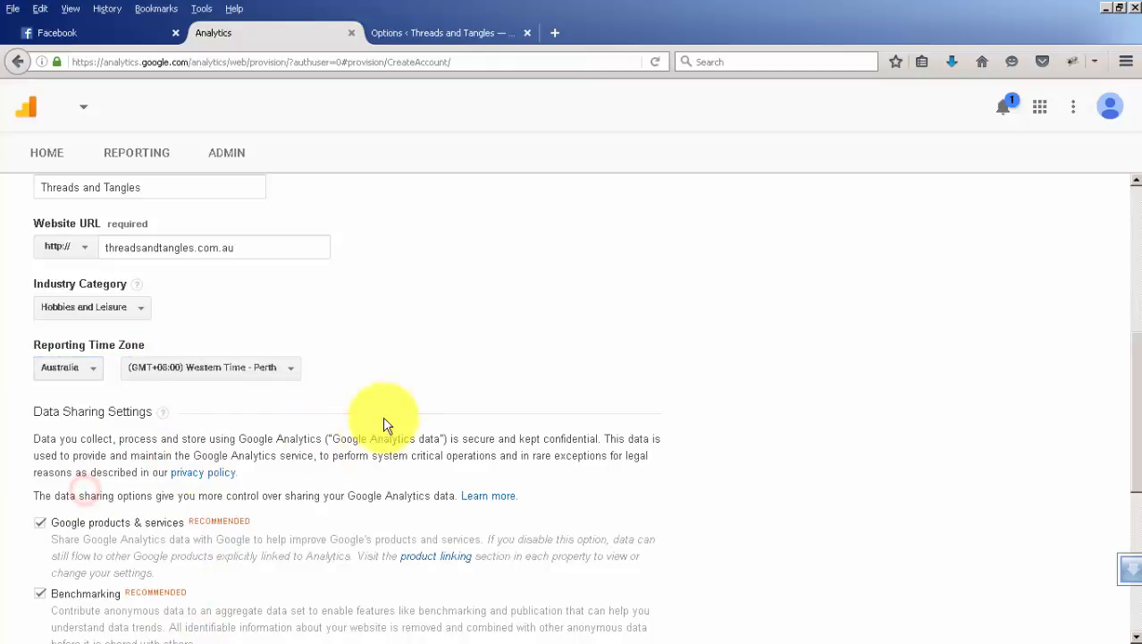
pyautogui.click(291, 369)
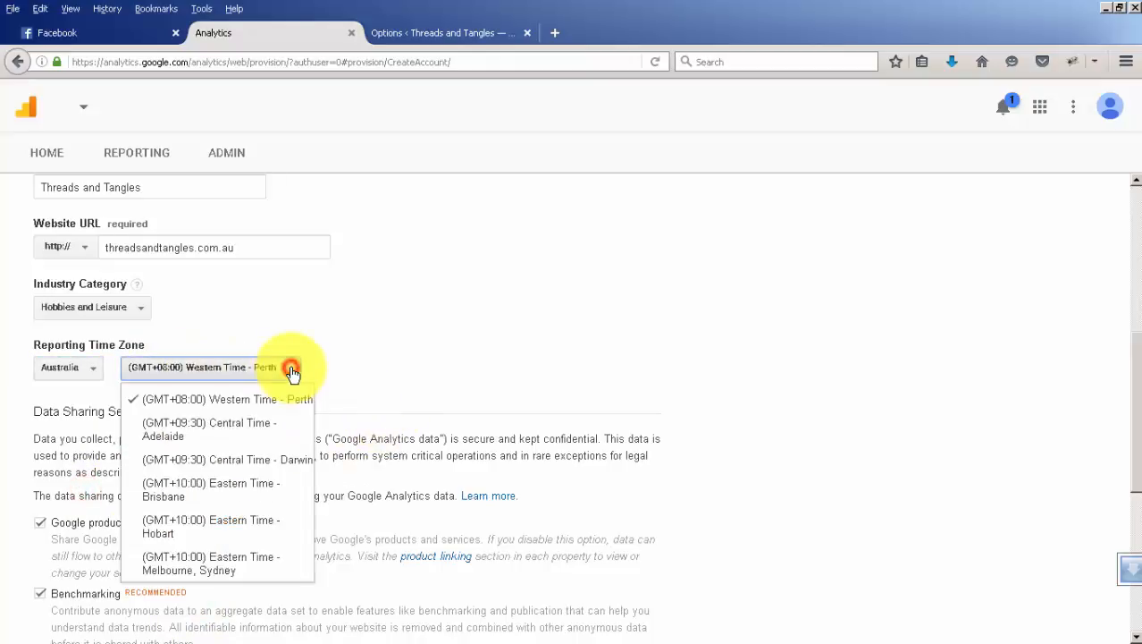
pyautogui.click(179, 556)
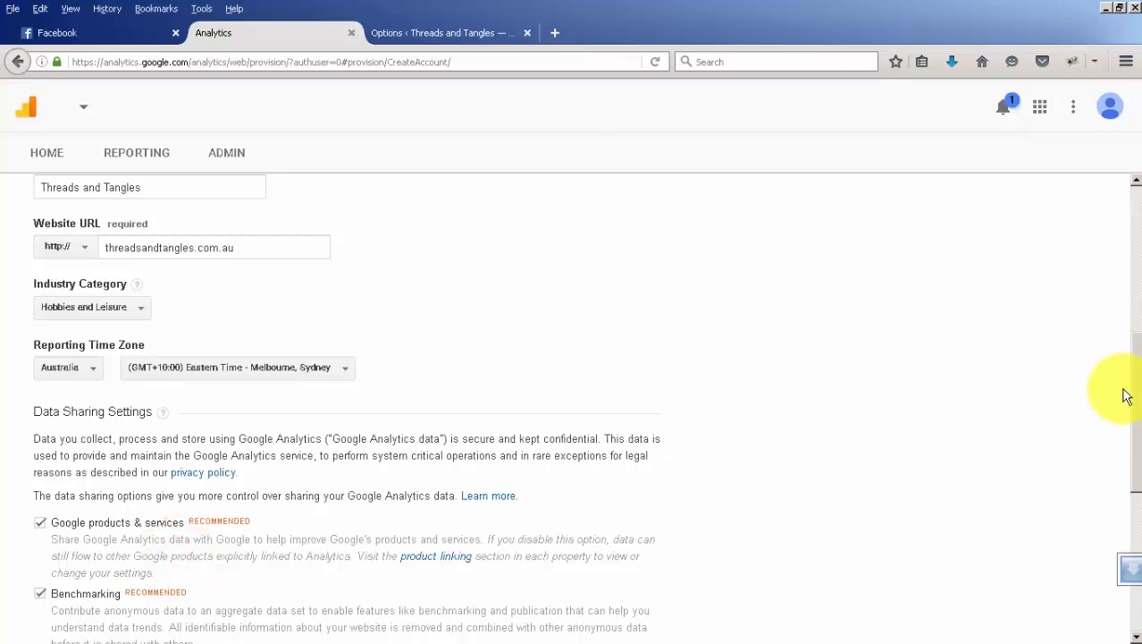
# Request the tracking ID with all data sharing options kept, and accept the Terms of Service for Australia.
pyautogui.moveTo(1135, 395); pyautogui.dragTo(1136, 494)
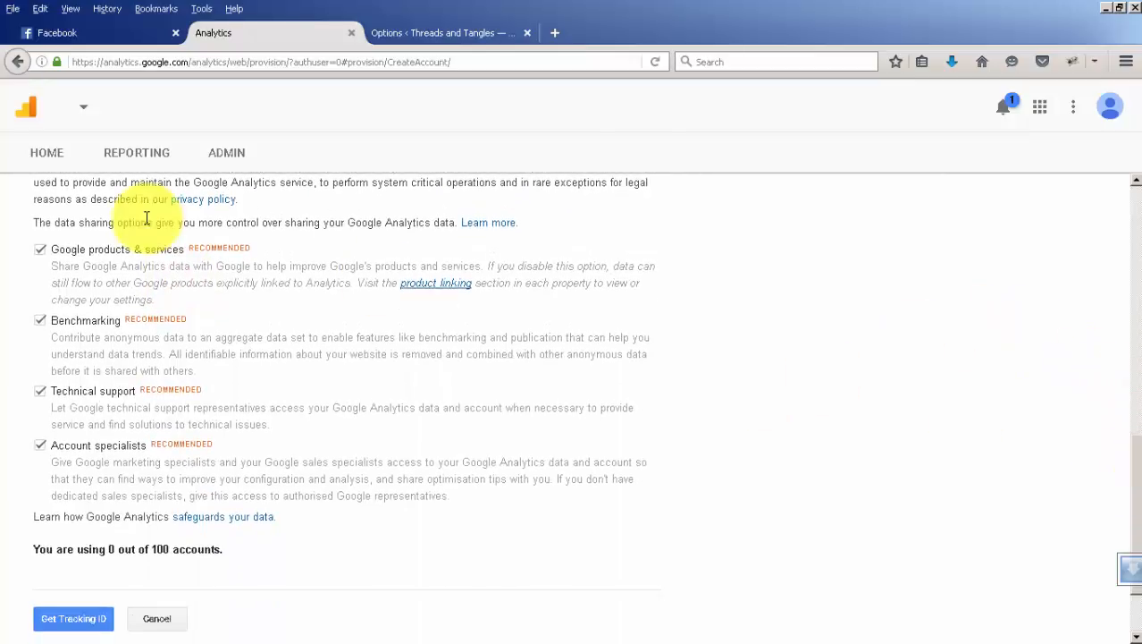
pyautogui.click(75, 620)
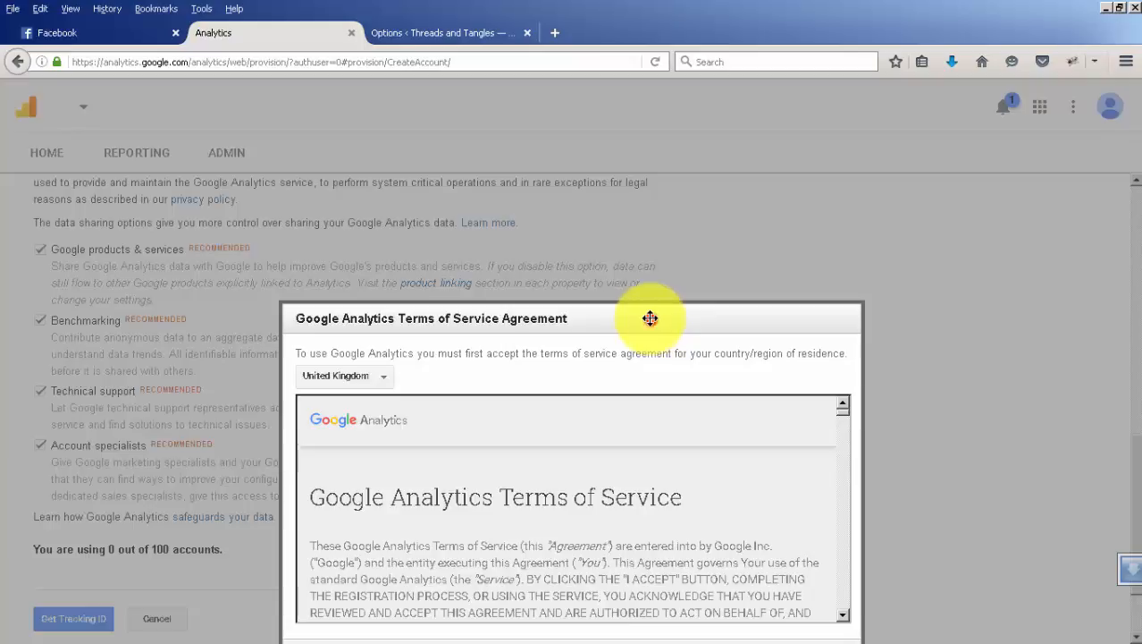
pyautogui.moveTo(651, 319); pyautogui.dragTo(565, 111)
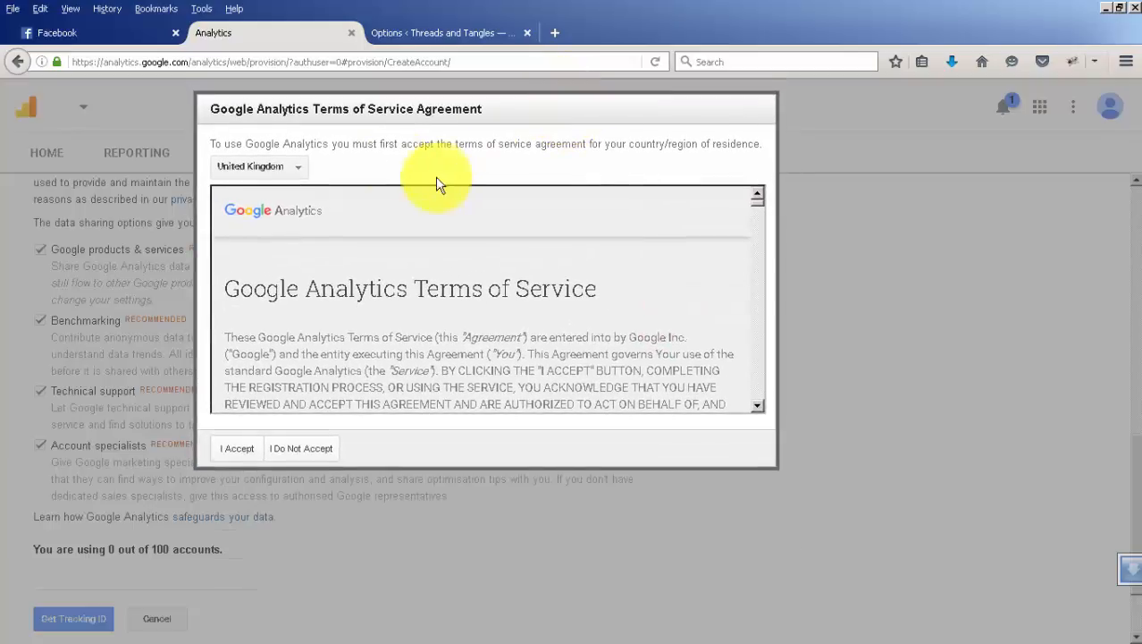
pyautogui.click(299, 166)
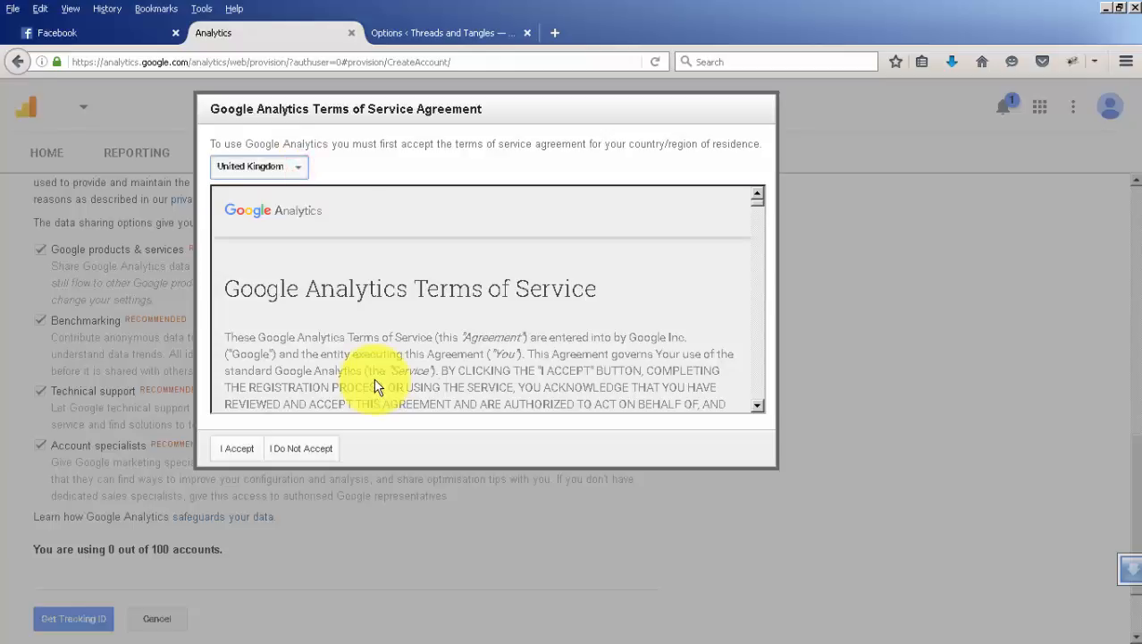
pyautogui.scroll(-3, 372, 380)
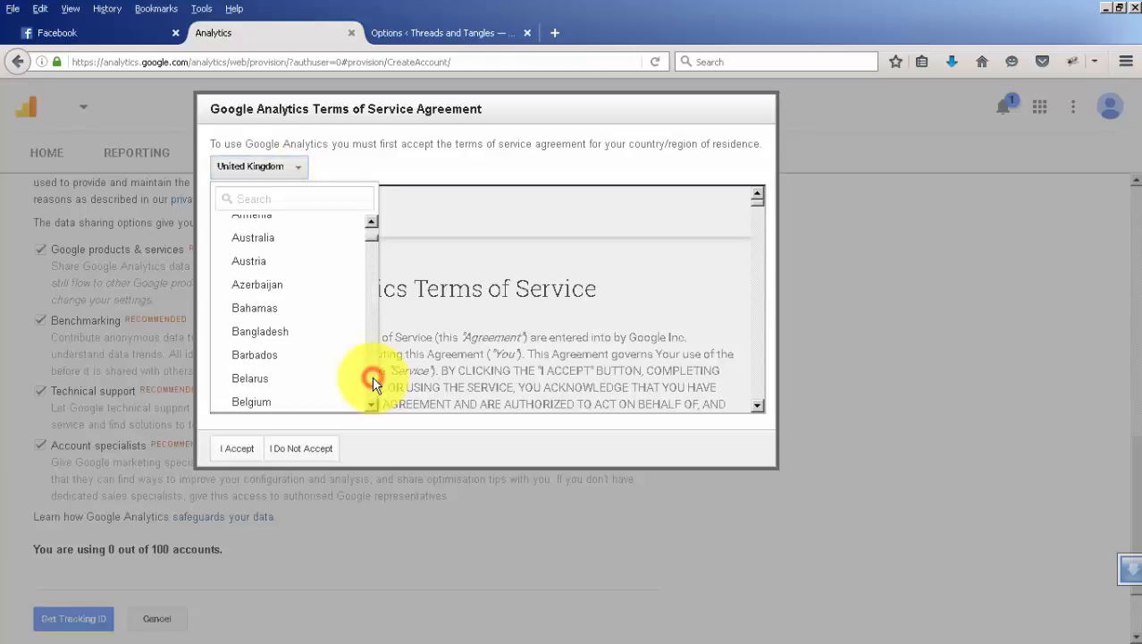
pyautogui.click(251, 243)
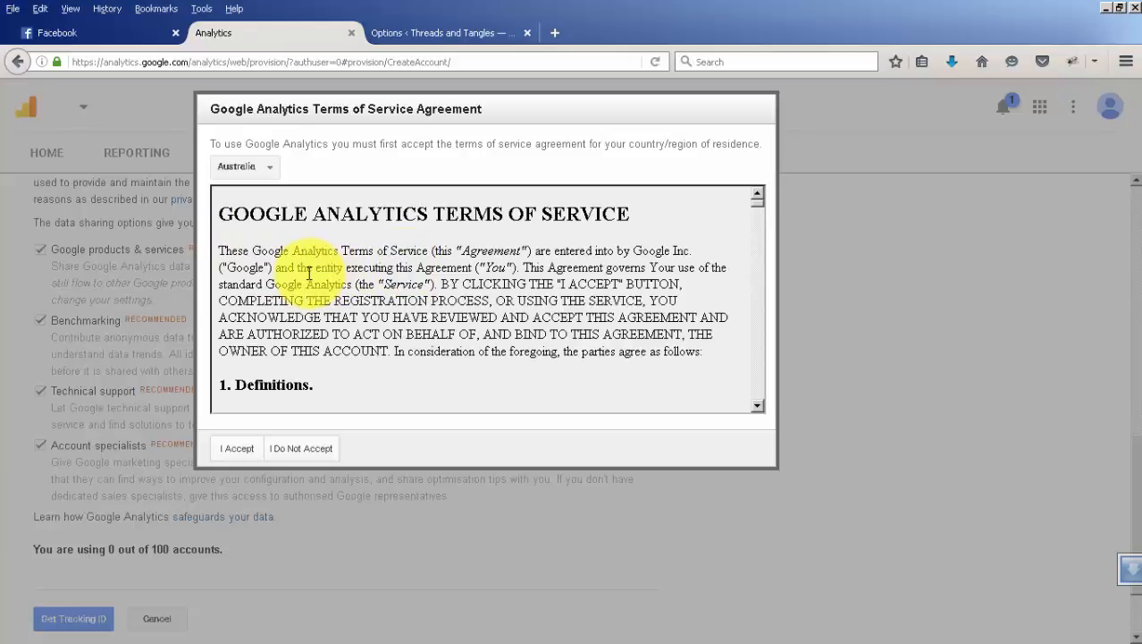
pyautogui.click(228, 449)
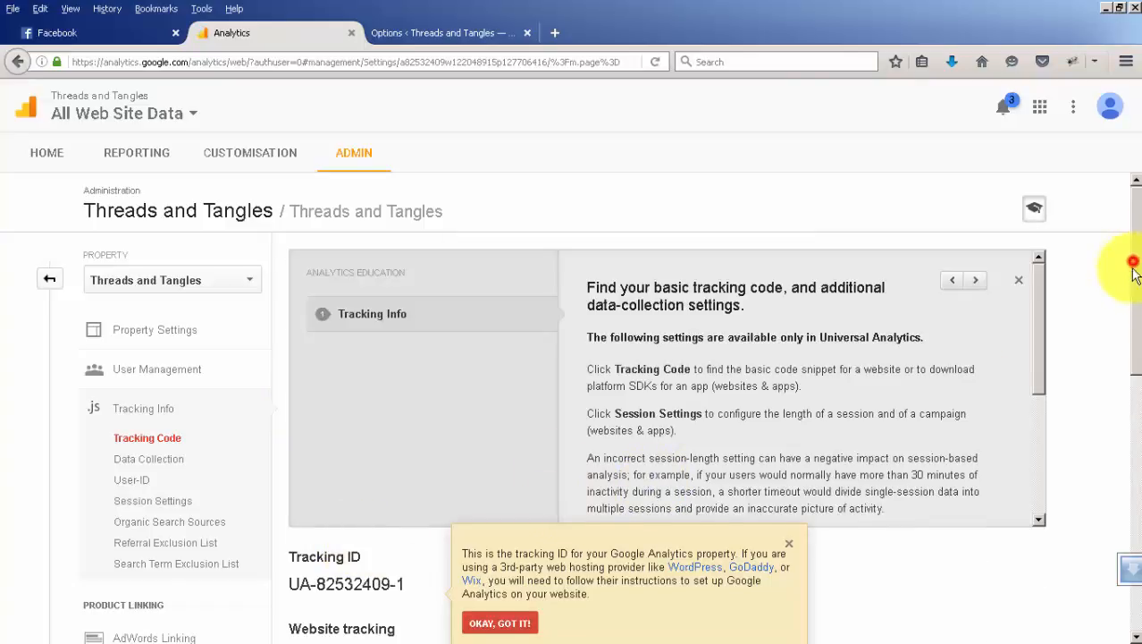
# Select the complete website tracking script, from the opening to the closing script tag.
pyautogui.moveTo(1134, 268); pyautogui.dragTo(1133, 430)
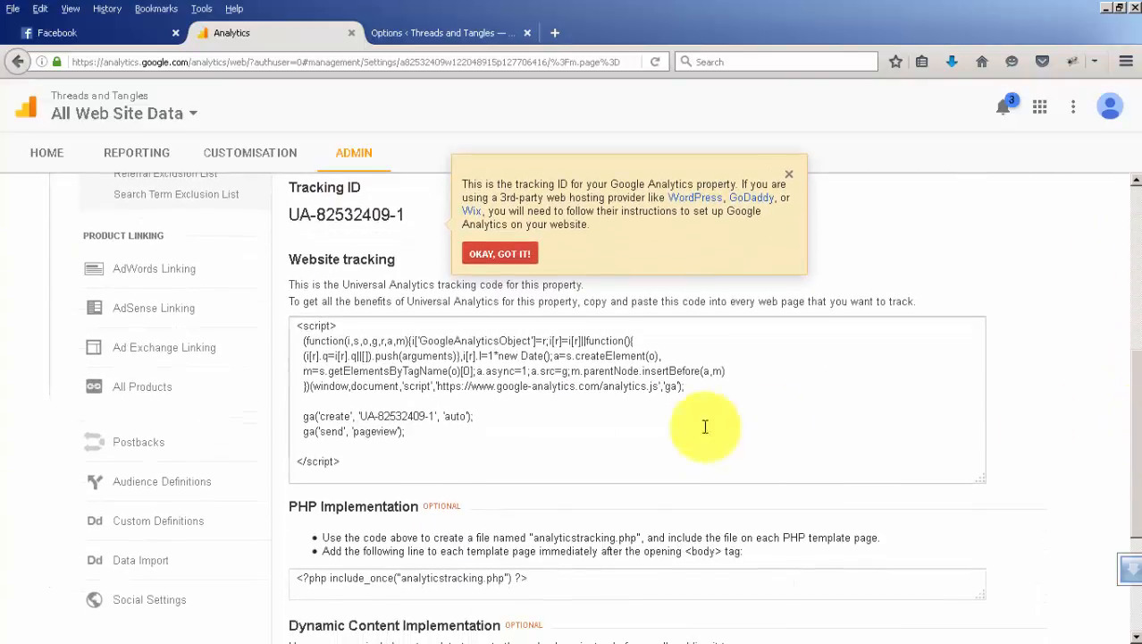
pyautogui.moveTo(340, 461); pyautogui.dragTo(298, 324)
pyautogui.hotkey('ctrl', 'c')
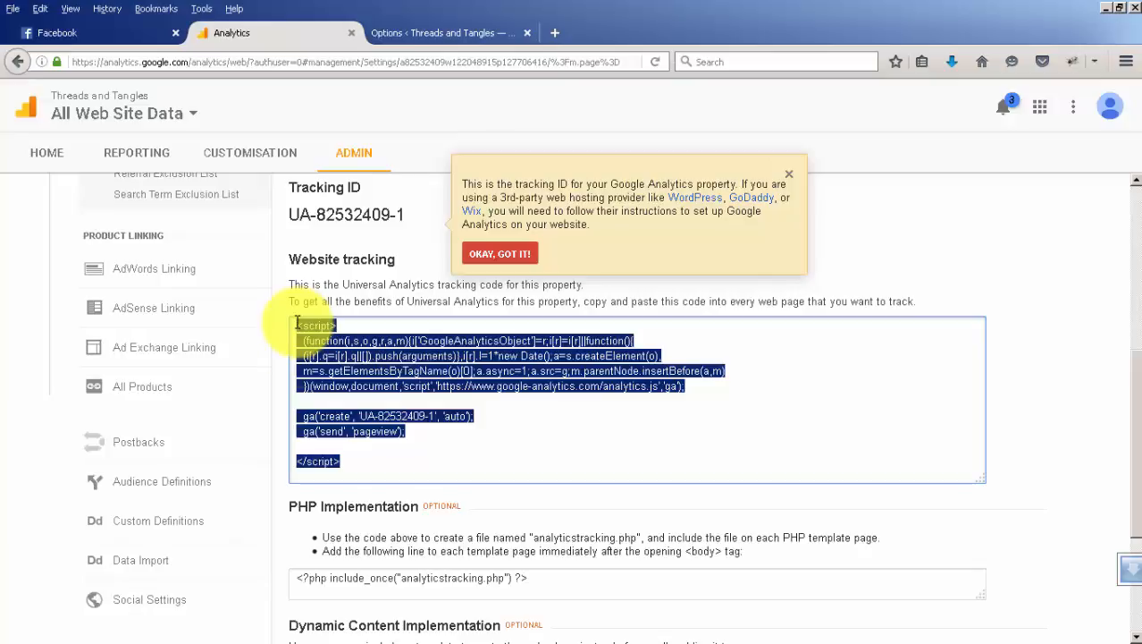
# Switch to the Threads and Tangles WordPress admin and locate the Headway Options entry.
pyautogui.click(473, 35)
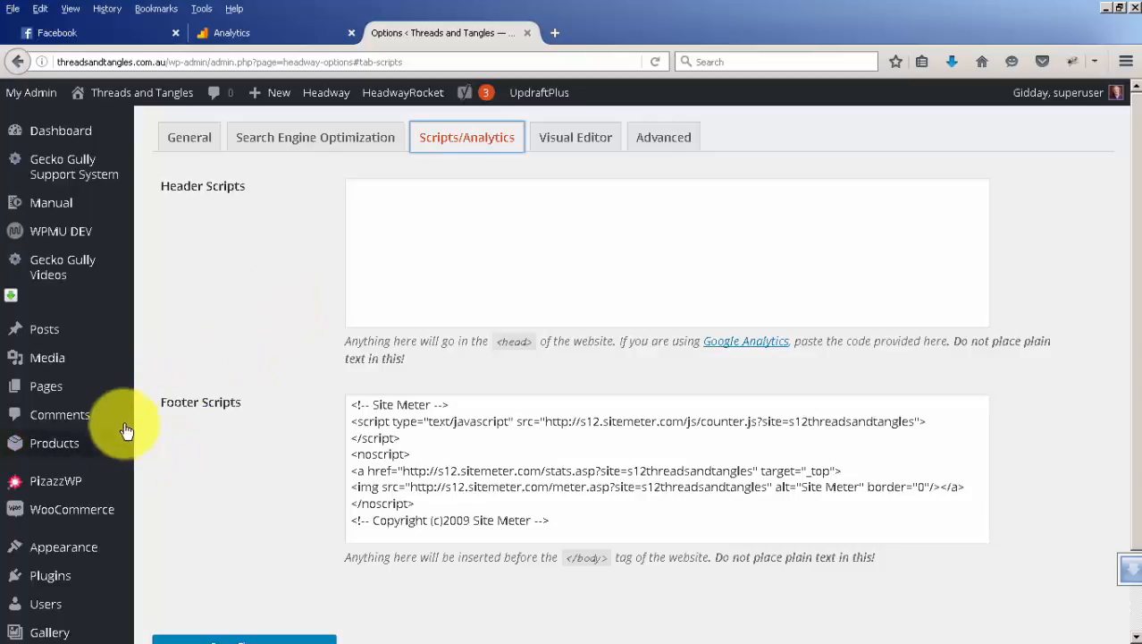
pyautogui.click(161, 485)
pyautogui.scroll(-3, 158, 480)
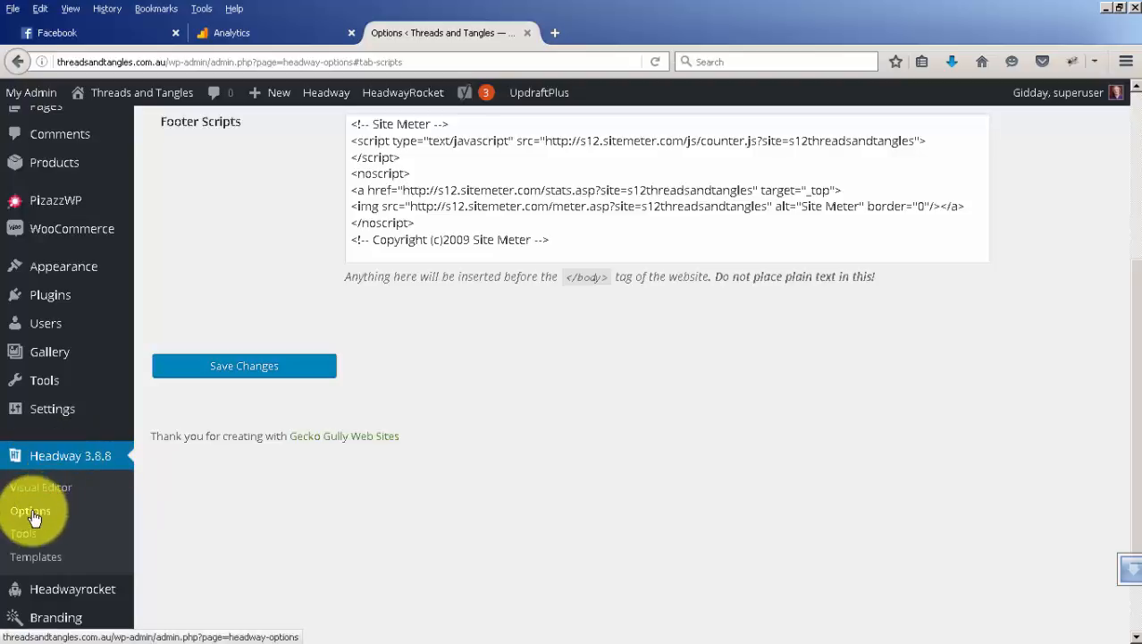
# Paste the copied Google Analytics tracking script into the Header Scripts of Headway's Scripts/Analytics options and save the changes.
pyautogui.scroll(3, 441, 508)
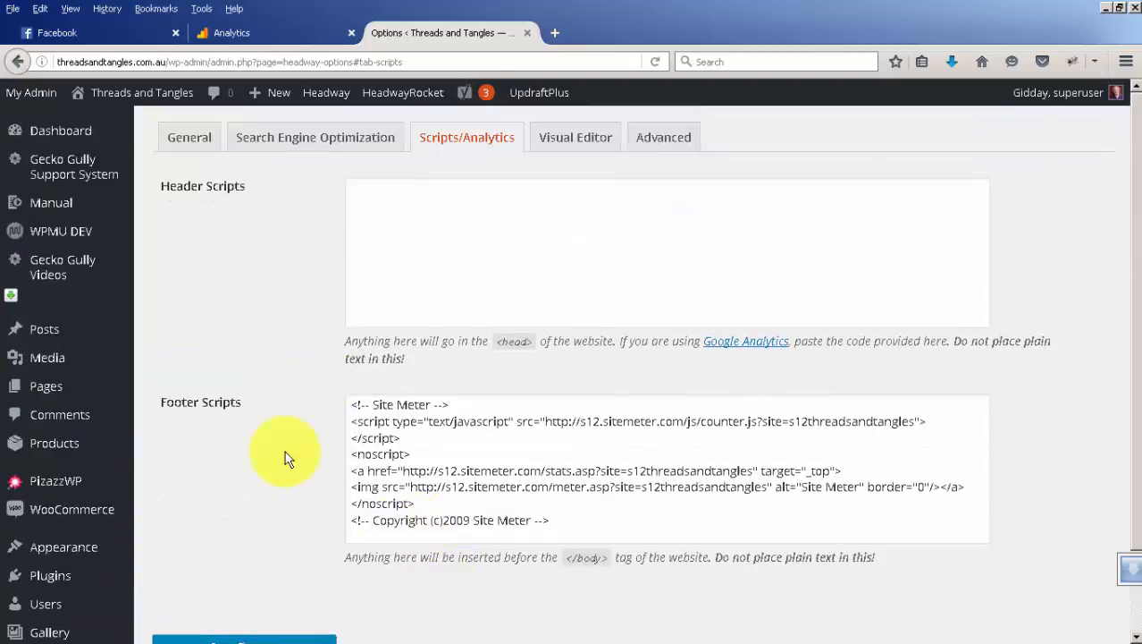
pyautogui.click(396, 186)
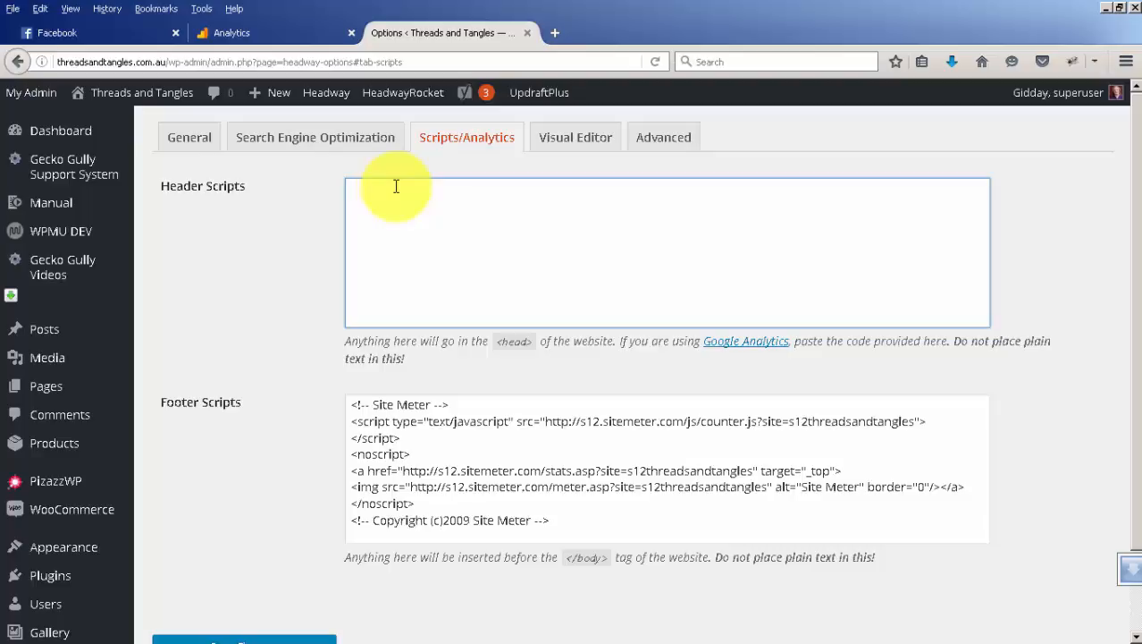
pyautogui.hotkey('ctrl', 'v')
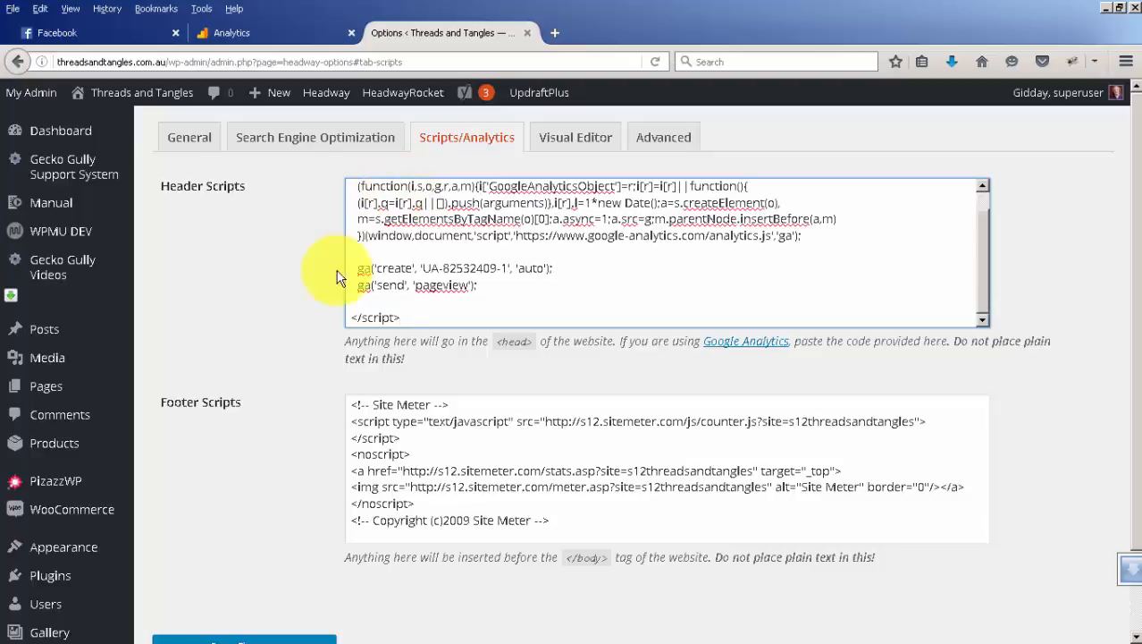
pyautogui.scroll(-3, 316, 289)
pyautogui.click(246, 472)
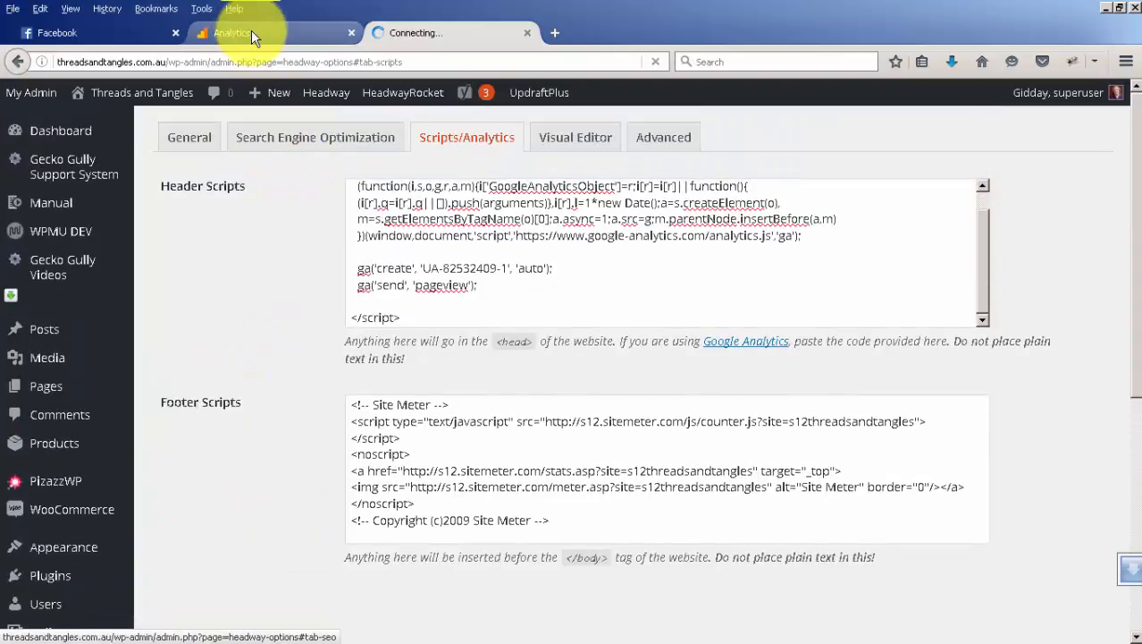
# Return to the Analytics tracking code page and dismiss the tracking ID tip.
pyautogui.click(251, 32)
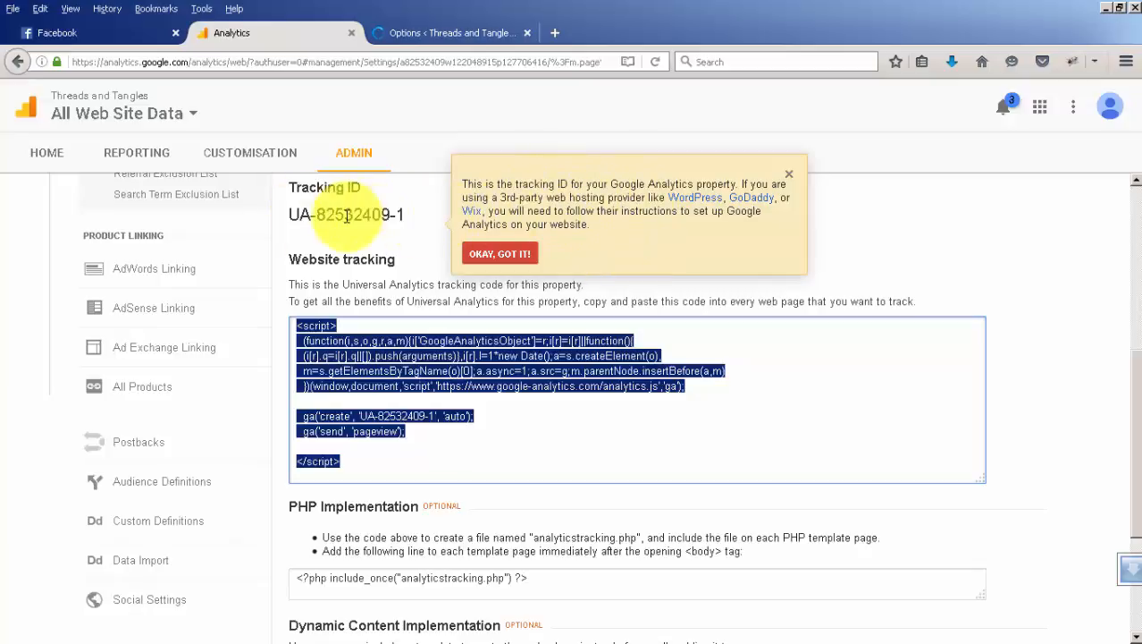
pyautogui.click(501, 255)
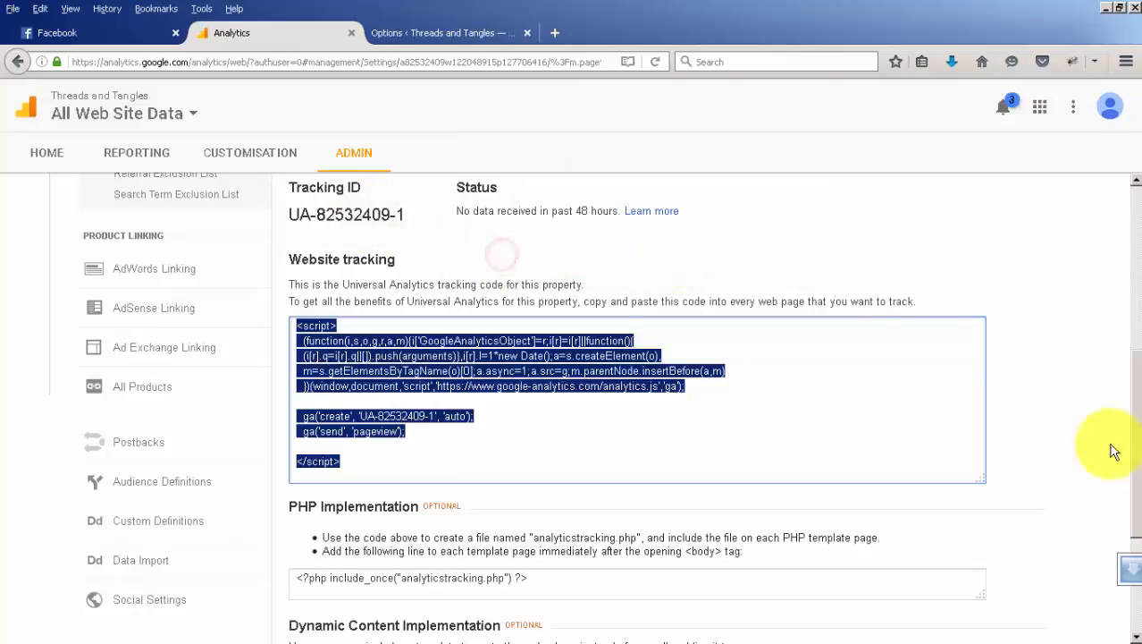
pyautogui.moveTo(1134, 471); pyautogui.dragTo(1126, 268)
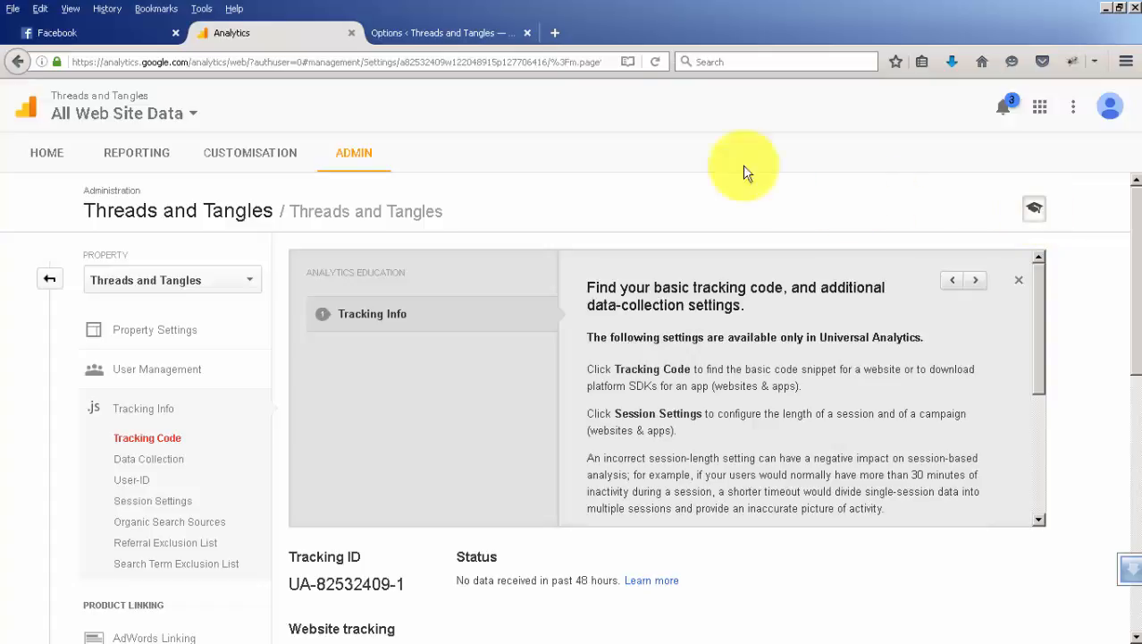
# Go back to the WordPress admin and open the Threads and Tangles home page in a new browser tab.
pyautogui.click(431, 33)
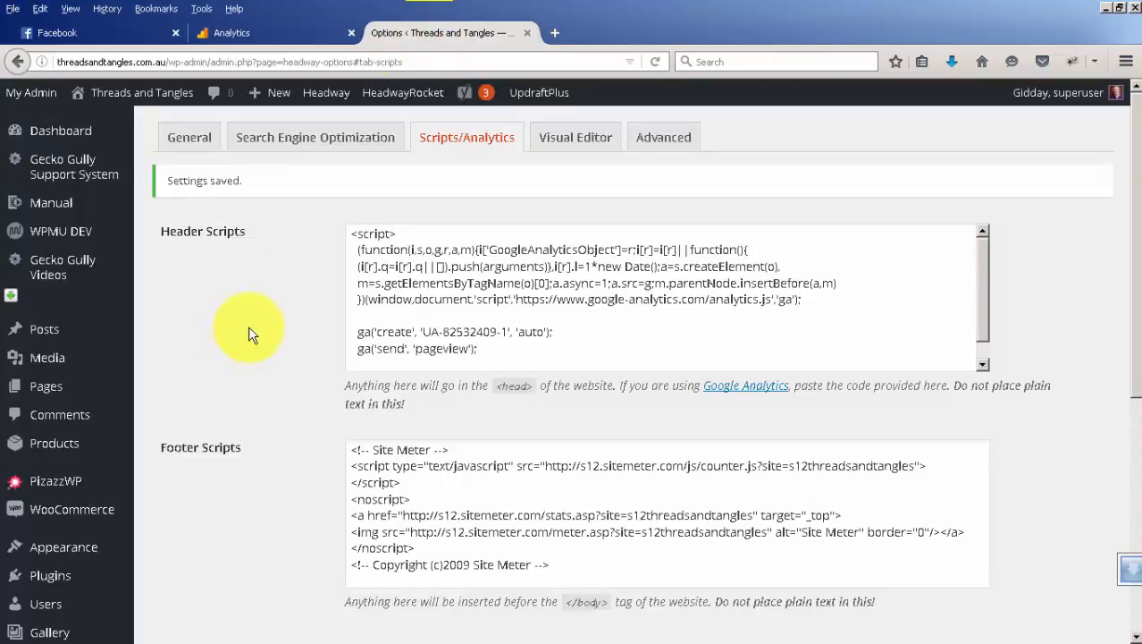
pyautogui.rightClick(140, 102)
pyautogui.click(199, 106)
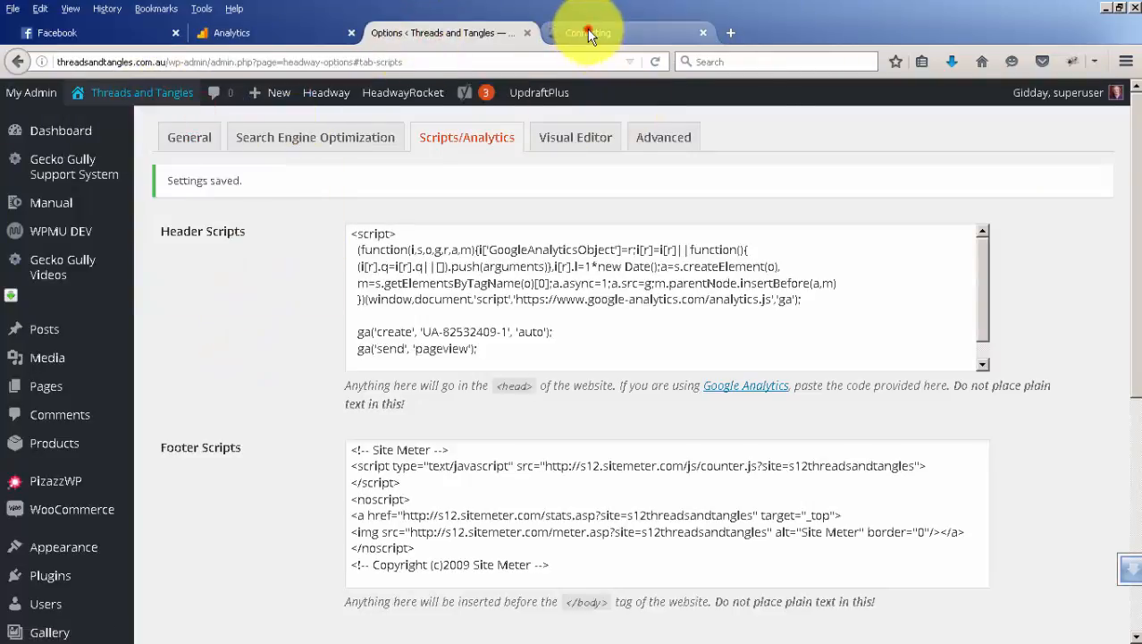
pyautogui.click(587, 33)
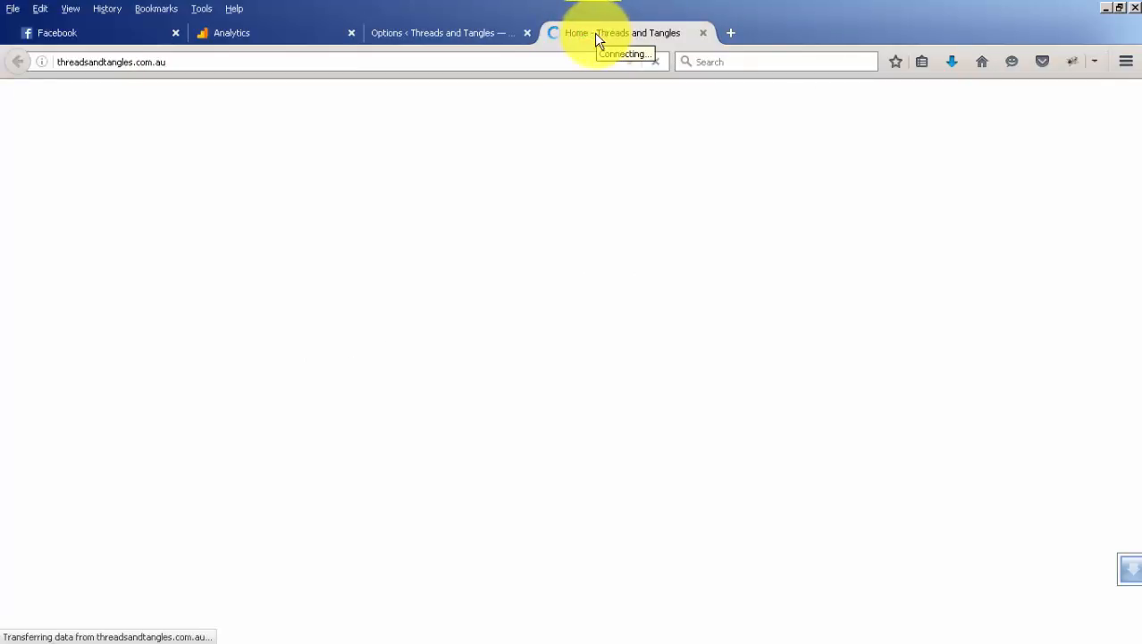
# Switch to Analytics reporting and open the Real Time Overview report to check the active users on the site.
pyautogui.click(256, 33)
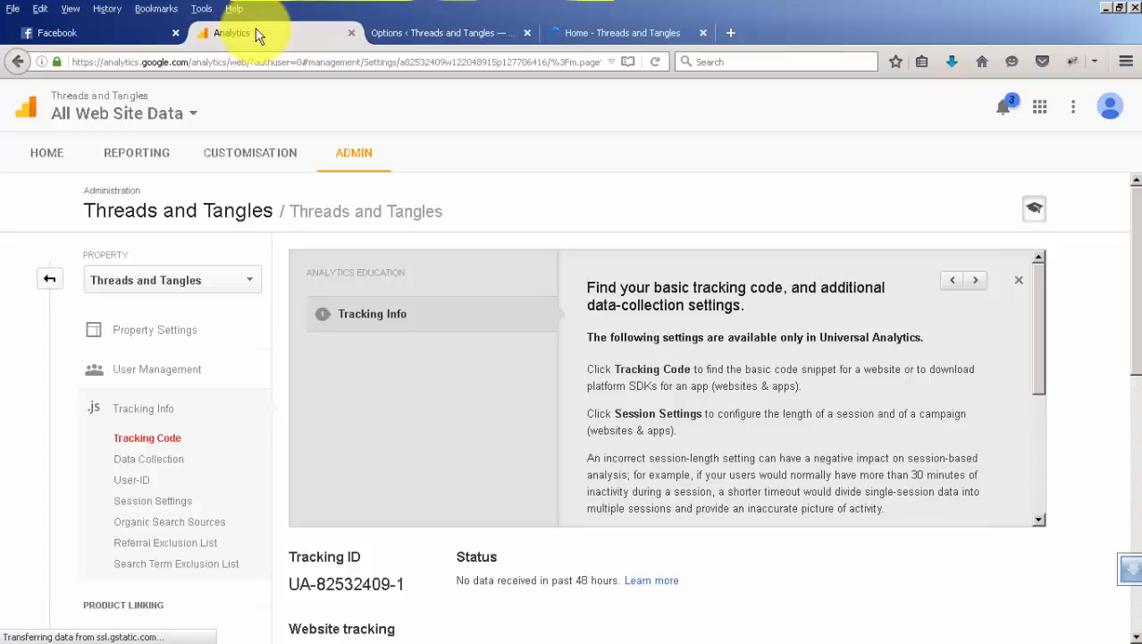
pyautogui.click(131, 156)
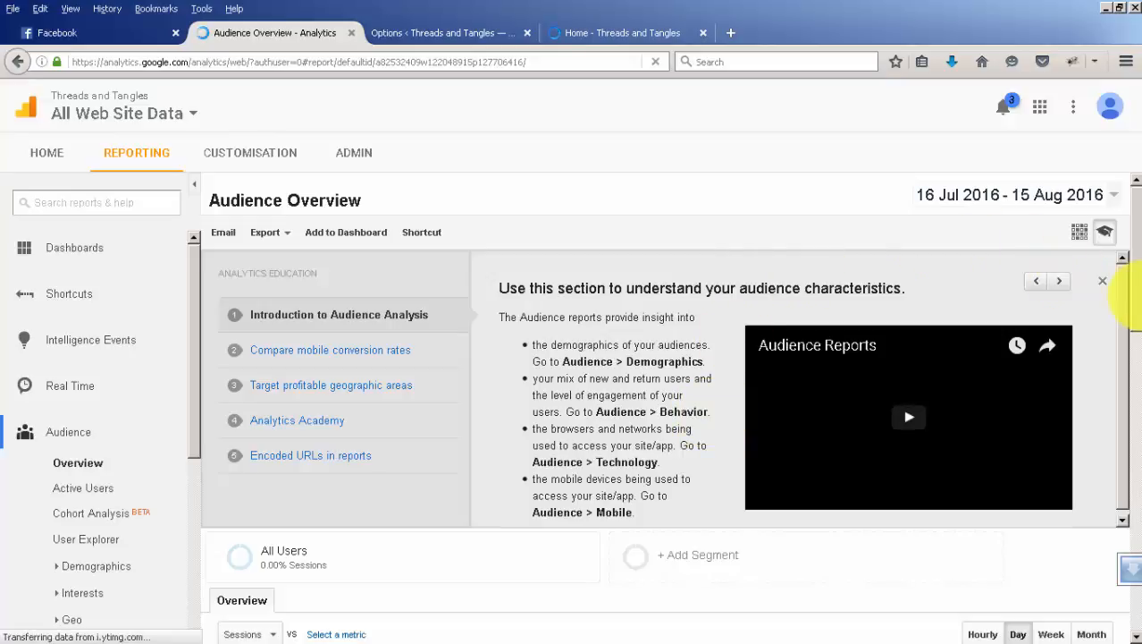
pyautogui.moveTo(1135, 288)
pyautogui.mouseDown()
pyautogui.moveTo(1136, 393)
pyautogui.moveTo(1123, 337)
pyautogui.moveTo(1133, 308)
pyautogui.mouseUp()
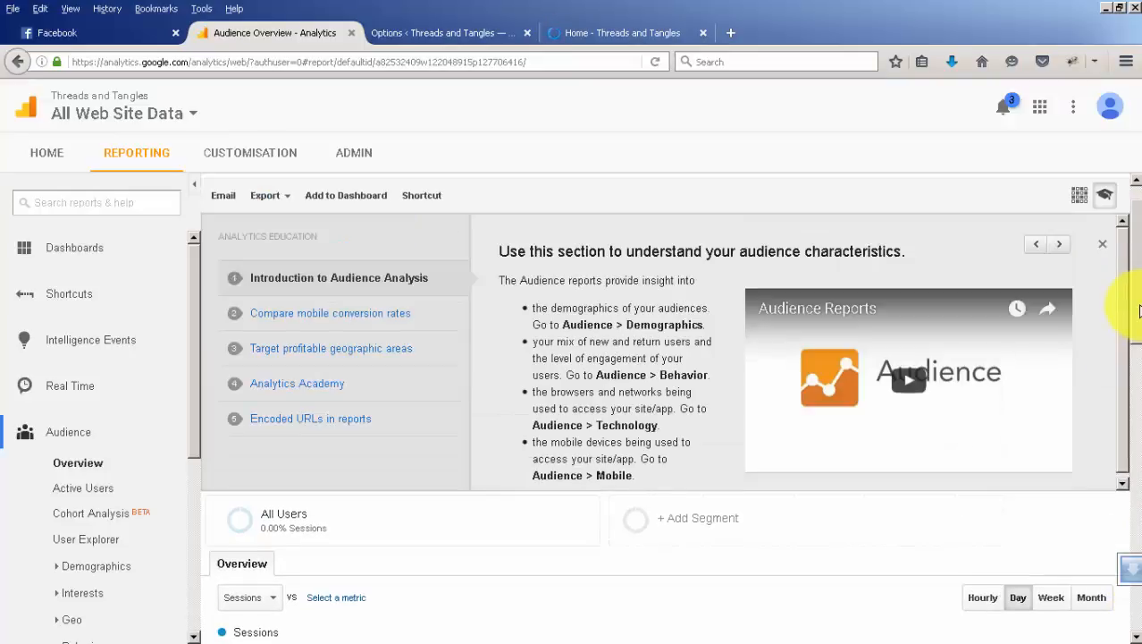
pyautogui.click(58, 387)
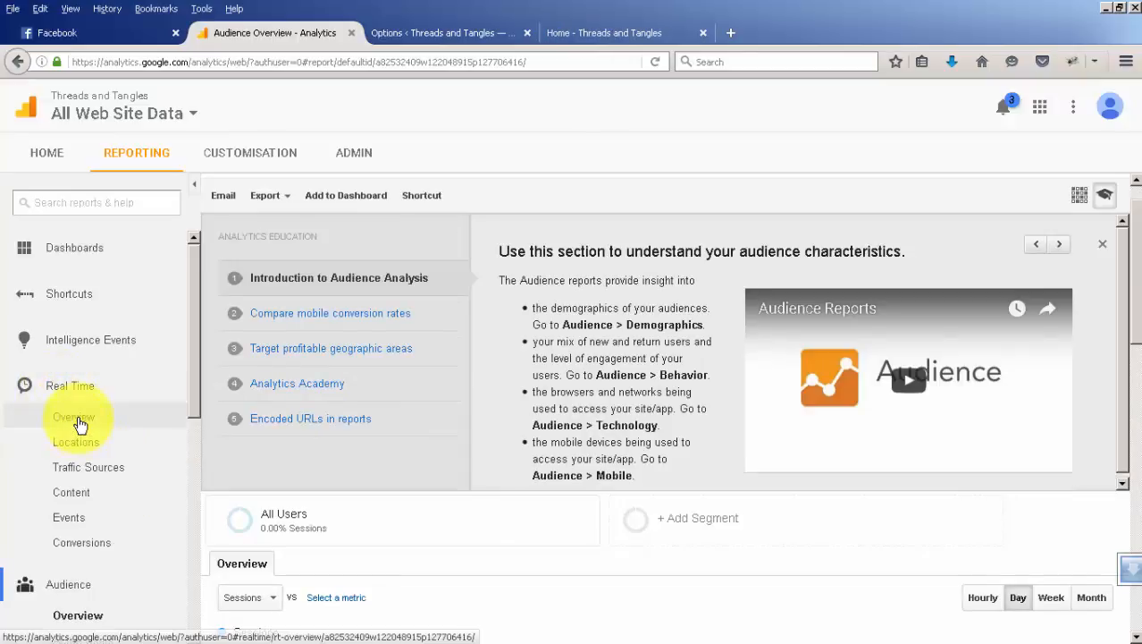
pyautogui.click(77, 419)
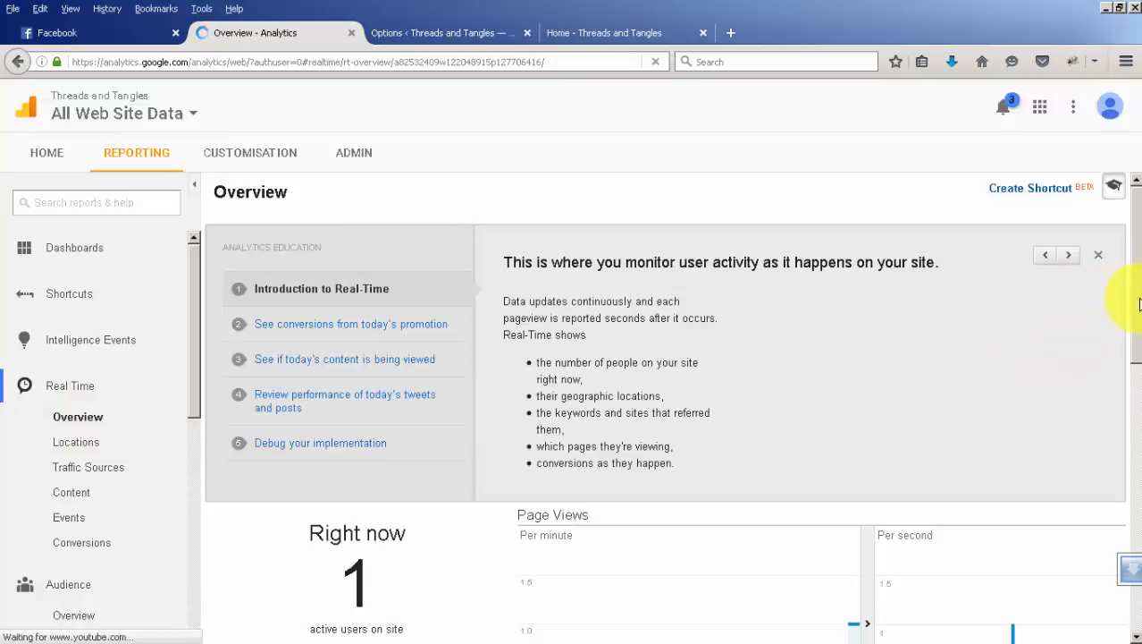
pyautogui.moveTo(1138, 301); pyautogui.dragTo(1137, 412)
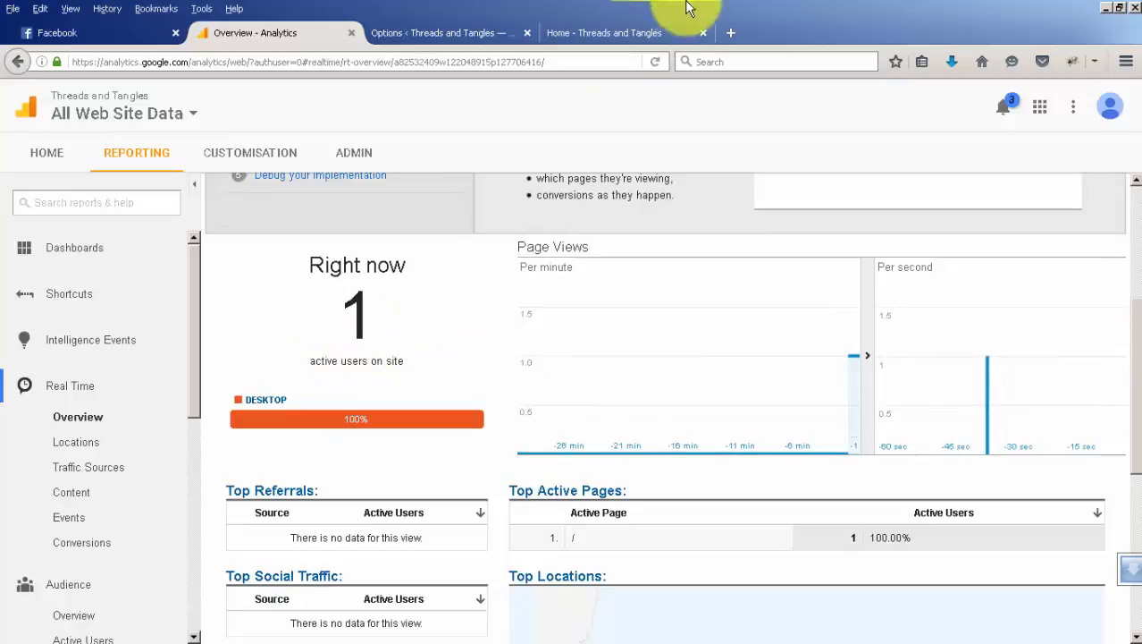
# Examine the Top Active Pages and the visitor marker on the Top Locations map in the real-time overview.
pyautogui.click(639, 34)
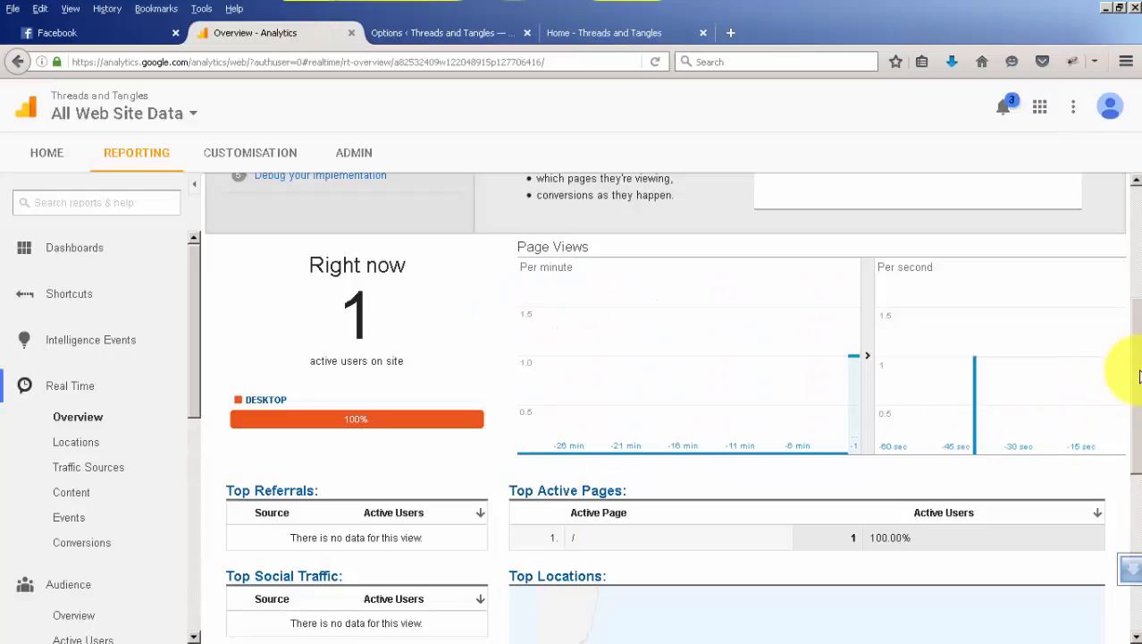
pyautogui.moveTo(1138, 376); pyautogui.dragTo(1132, 468)
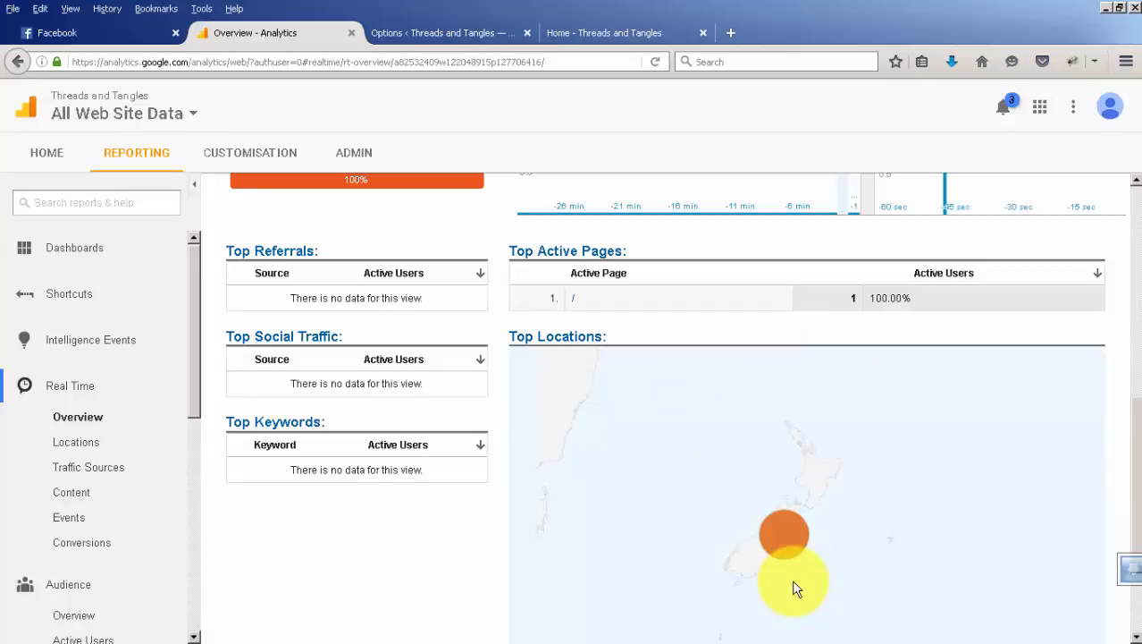
pyautogui.moveTo(786, 534)
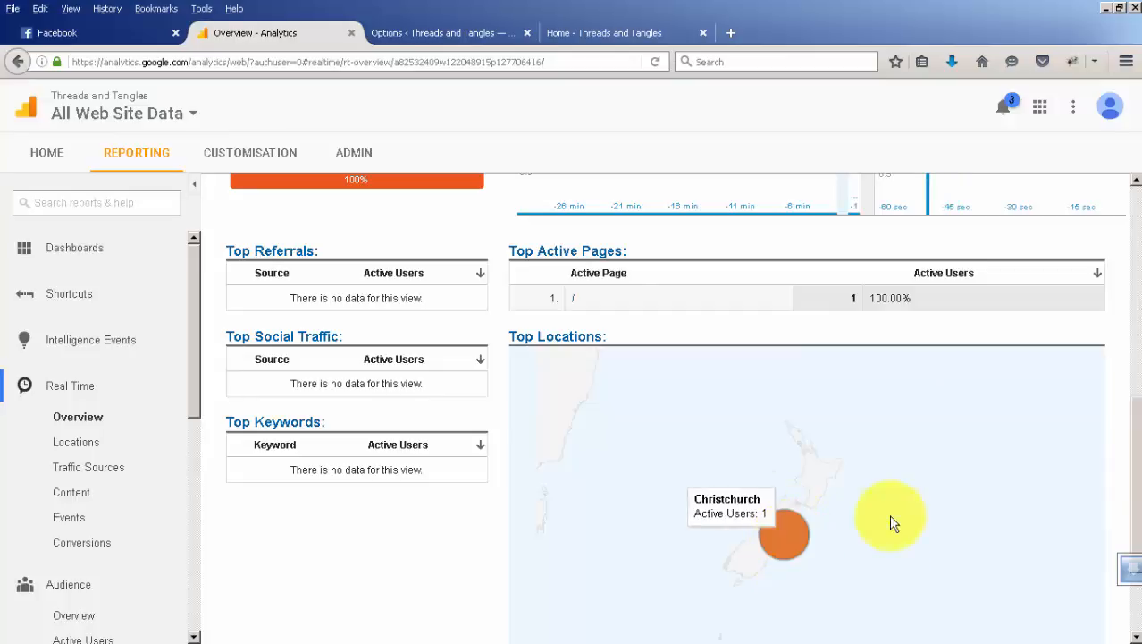
pyautogui.scroll(1, 1122, 384)
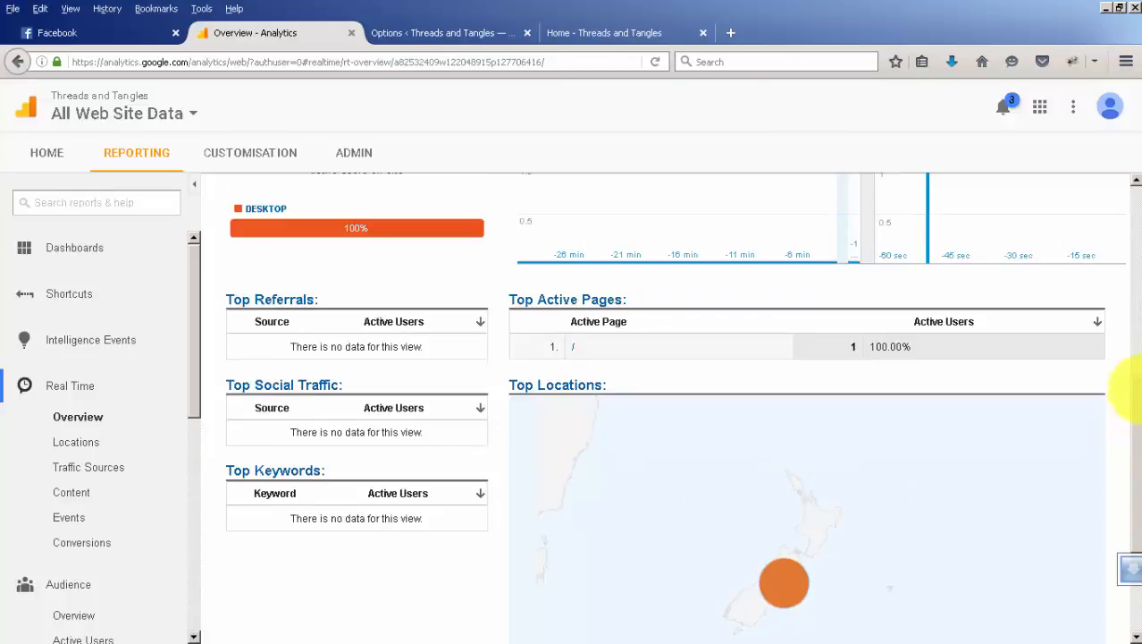
pyautogui.scroll(3, 545, 355)
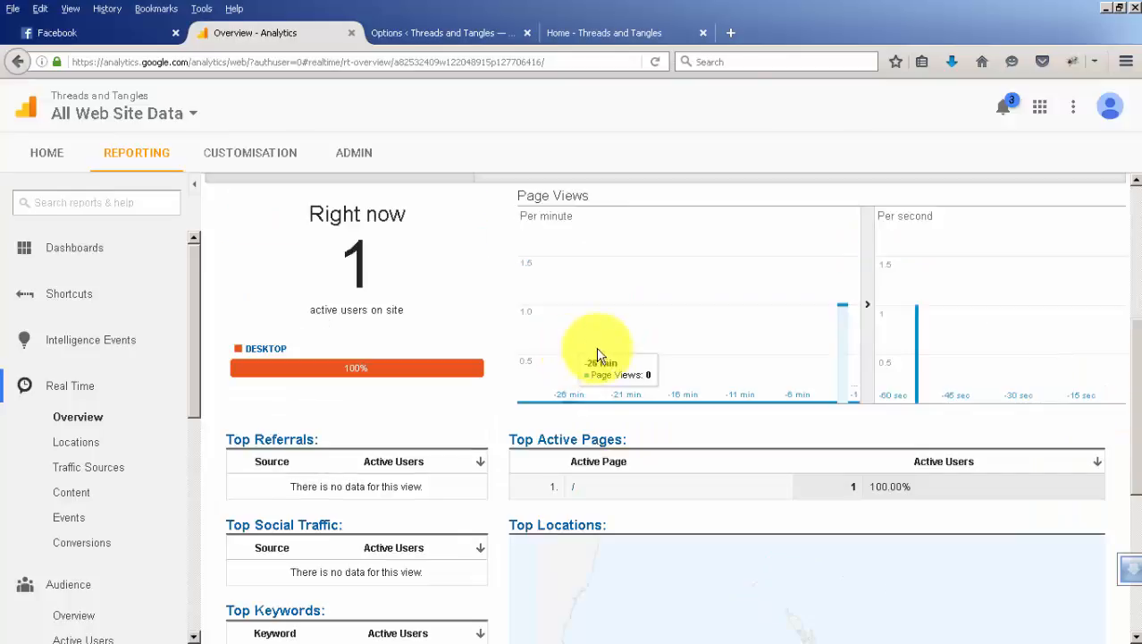
# Open the website's Quilting Service page and compare its address with the active page in the real-time overview.
pyautogui.click(647, 36)
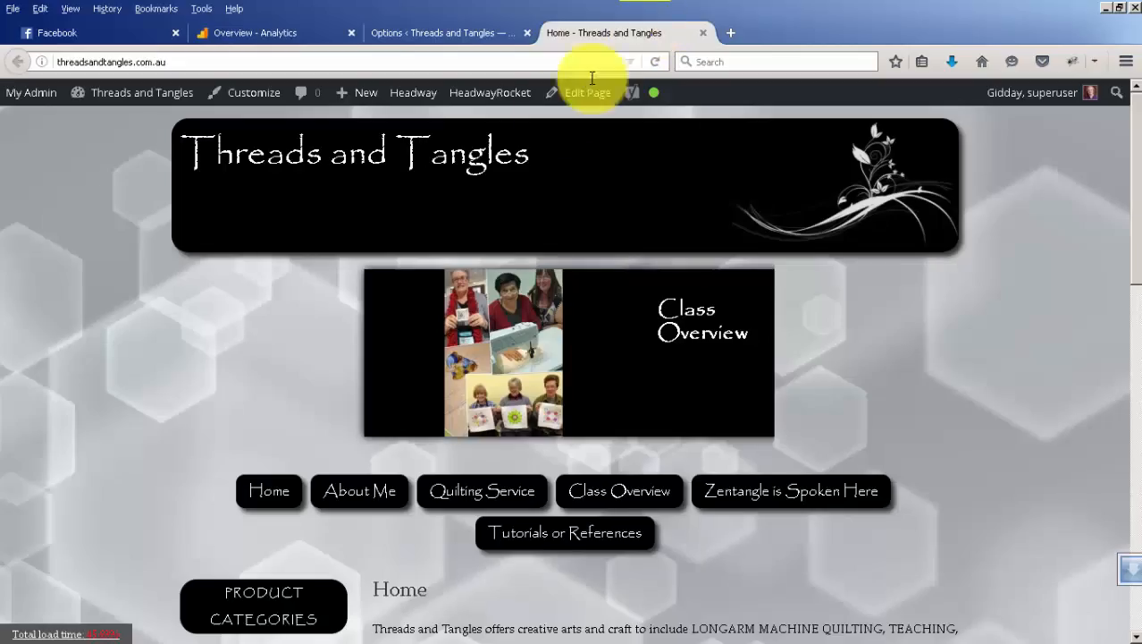
pyautogui.click(476, 503)
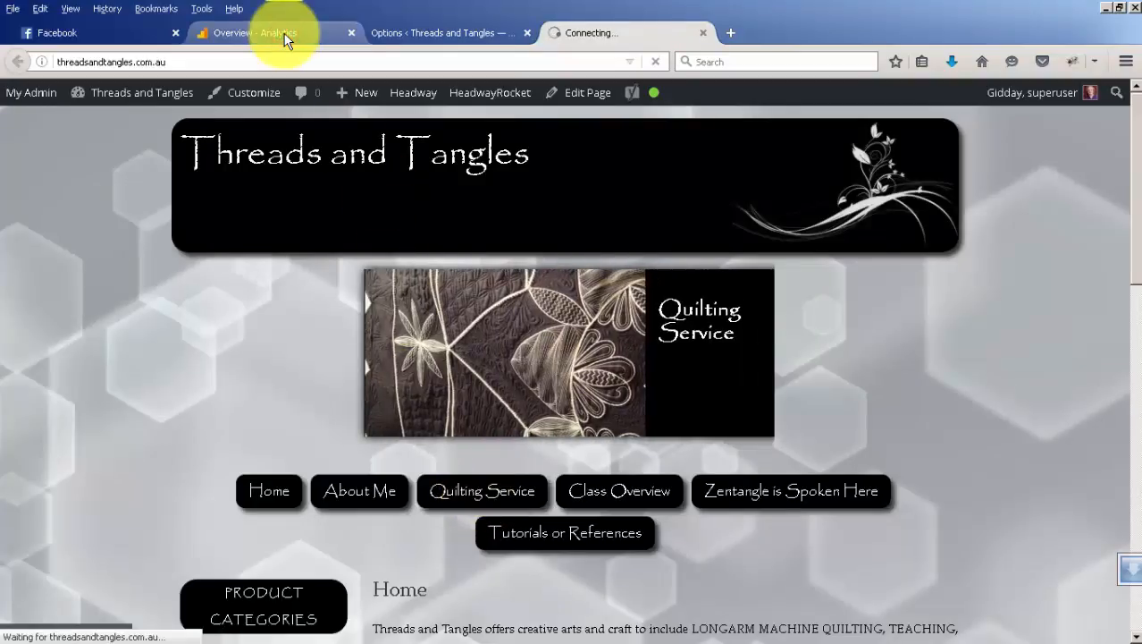
pyautogui.click(255, 33)
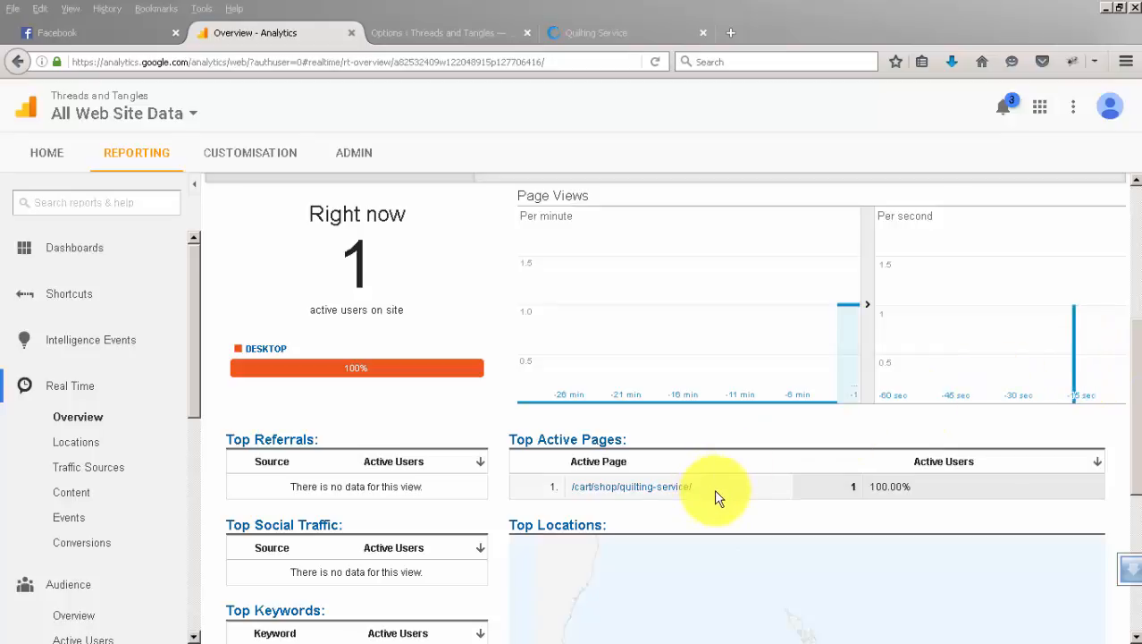
pyautogui.click(604, 36)
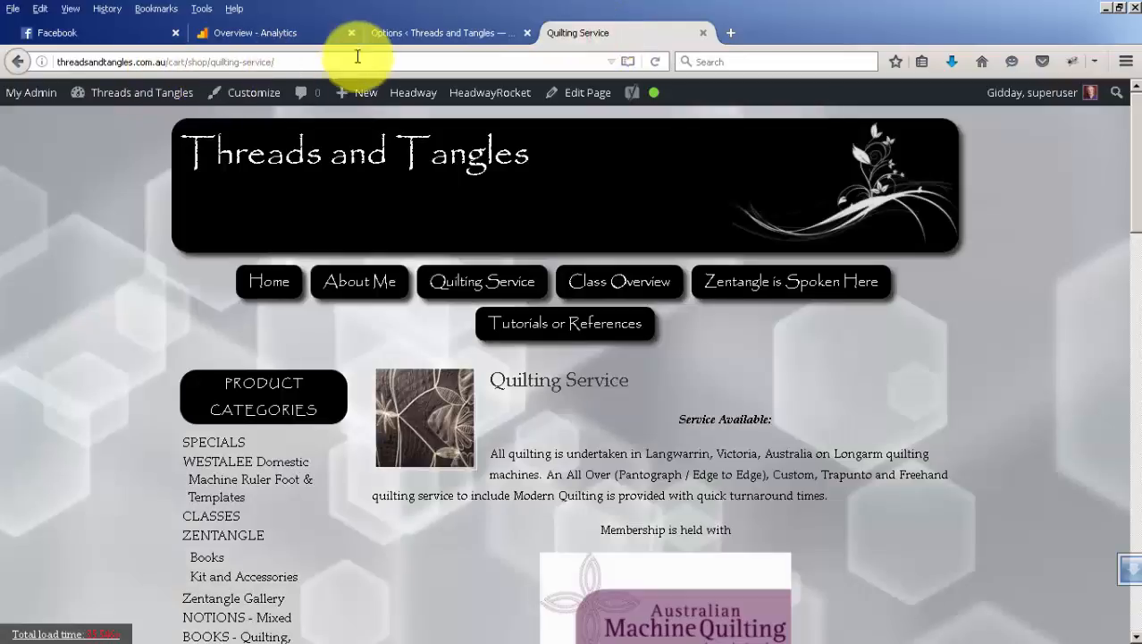
pyautogui.click(284, 33)
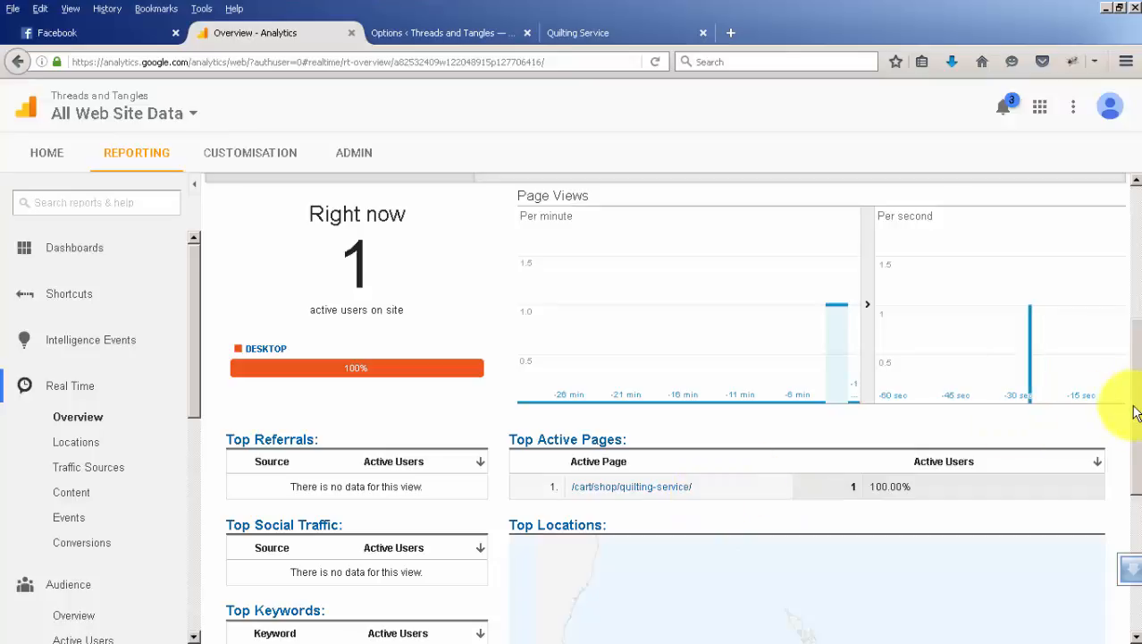
pyautogui.moveTo(1131, 393); pyautogui.dragTo(1126, 234)
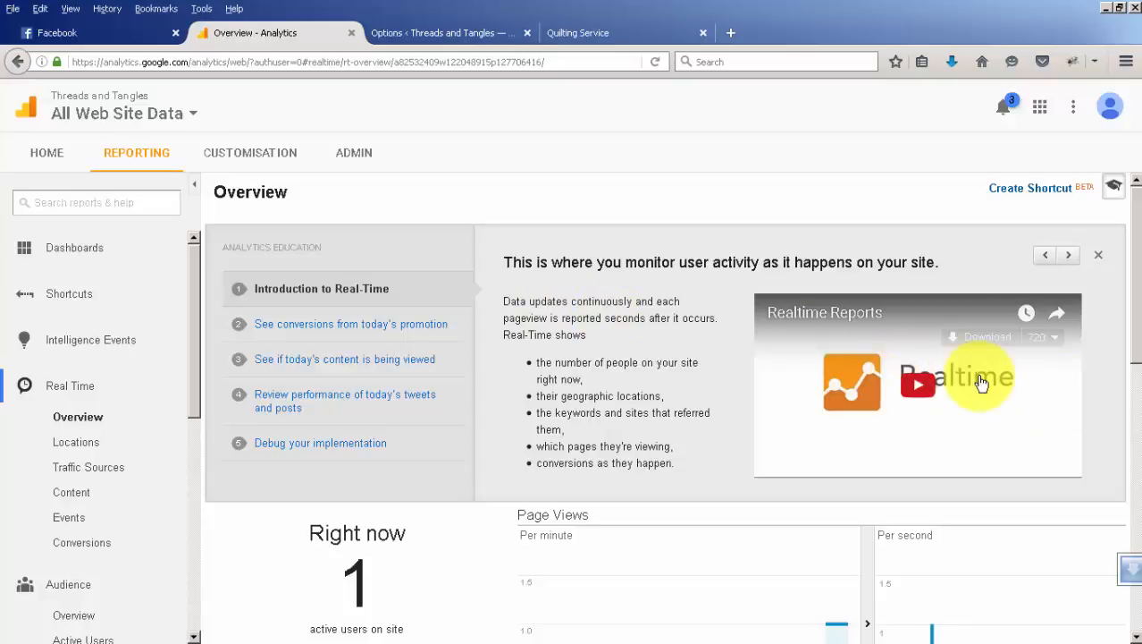
# Open the Real Time Locations report and drill down into New Zealand to view its active cities.
pyautogui.click(64, 443)
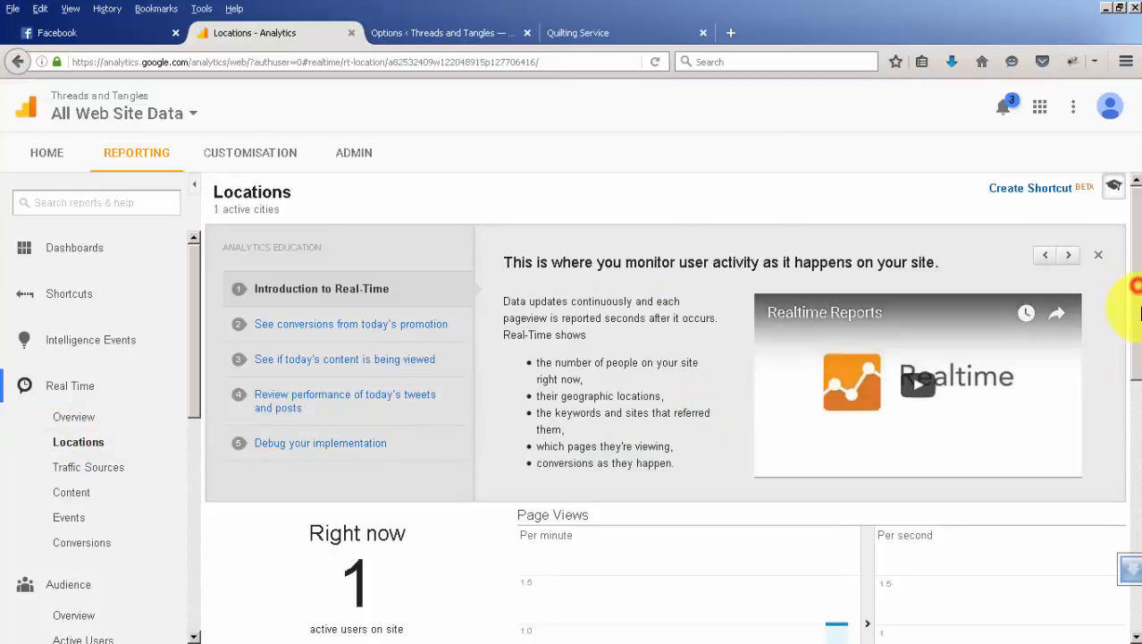
pyautogui.scroll(-5, 1123, 366)
pyautogui.moveTo(1139, 426); pyautogui.dragTo(1137, 408)
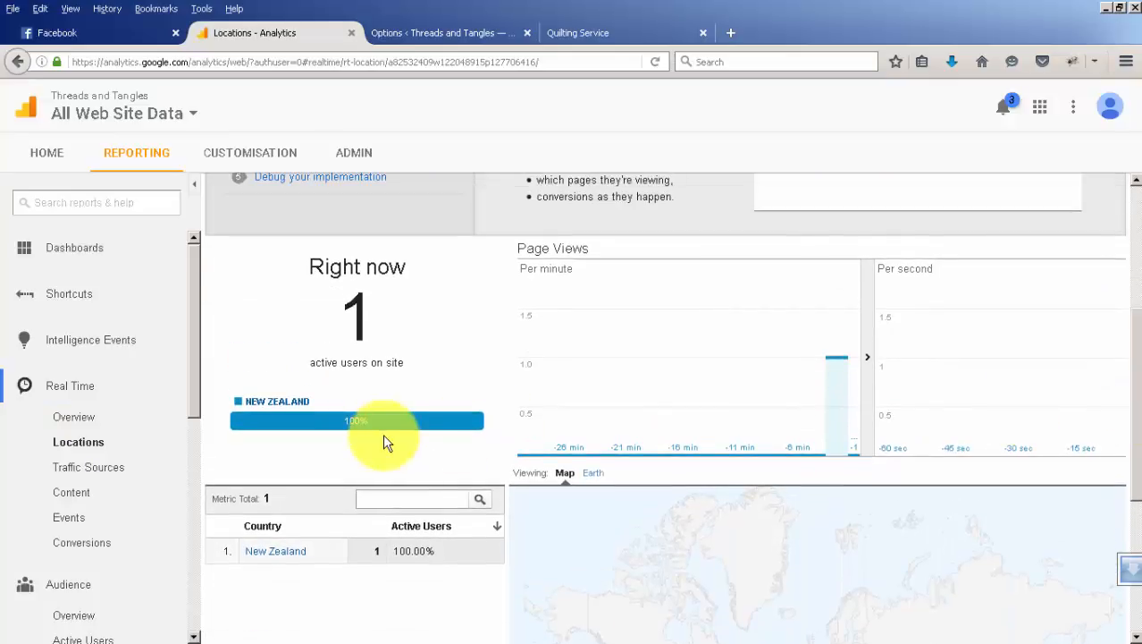
pyautogui.click(275, 553)
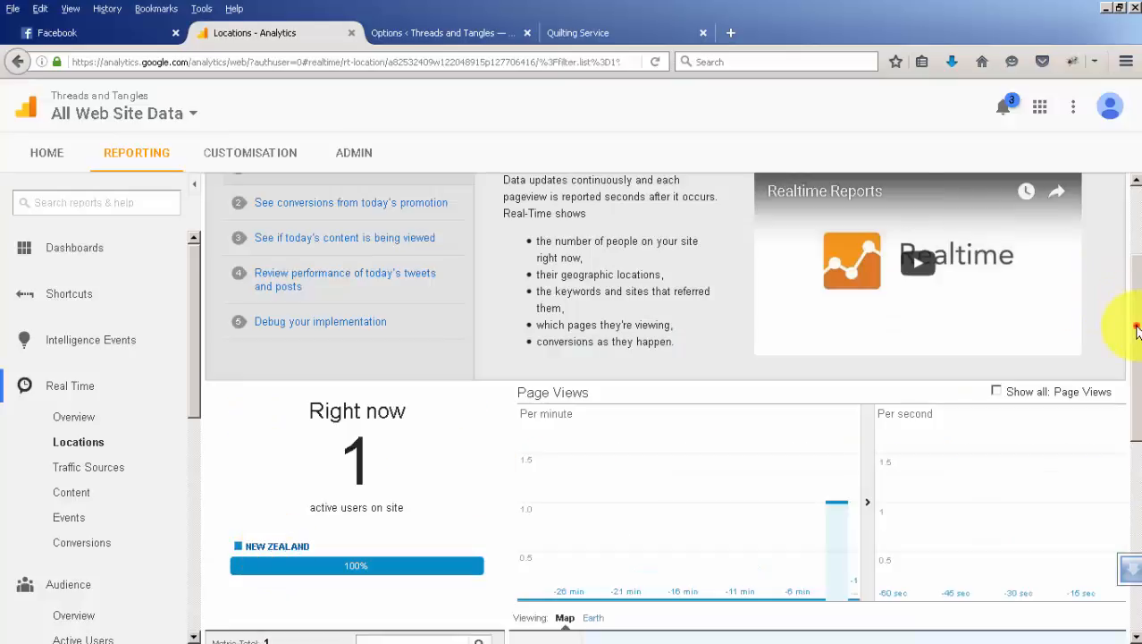
pyautogui.moveTo(1135, 326); pyautogui.dragTo(1128, 417)
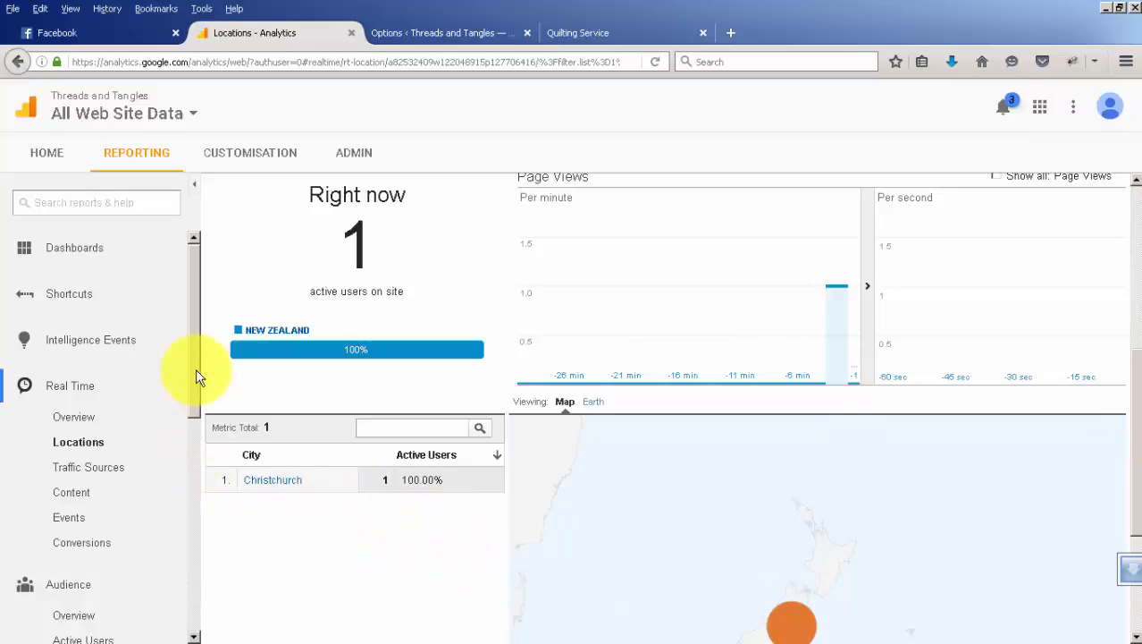
# Go to the Analytics accounts home and save the communication preferences with every e-mail option left unticked.
pyautogui.click(50, 149)
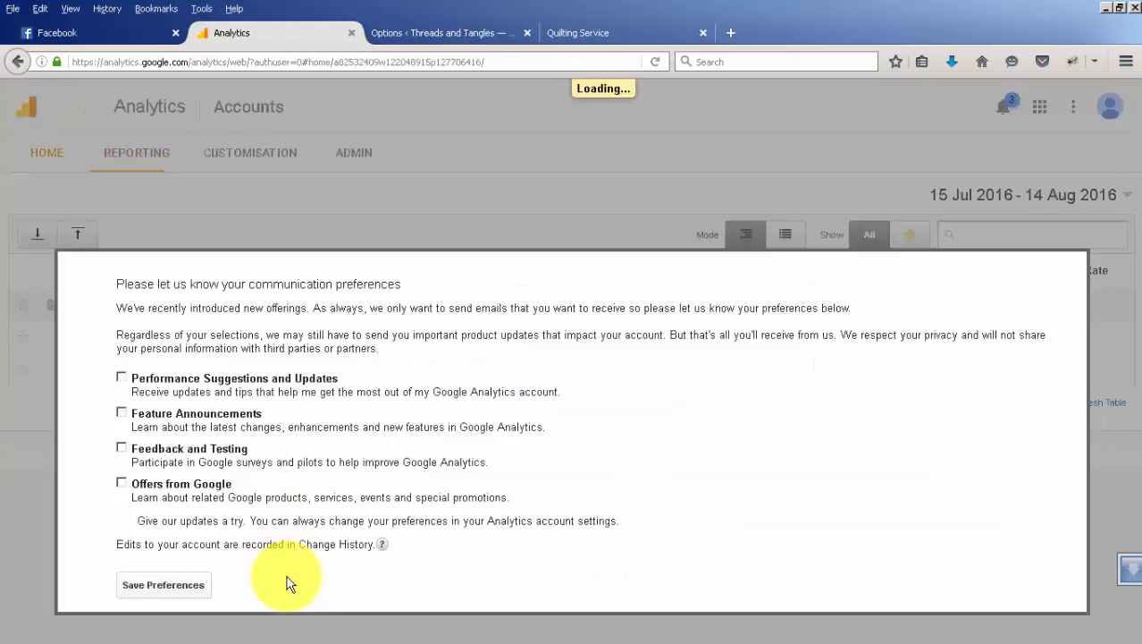
pyautogui.click(176, 586)
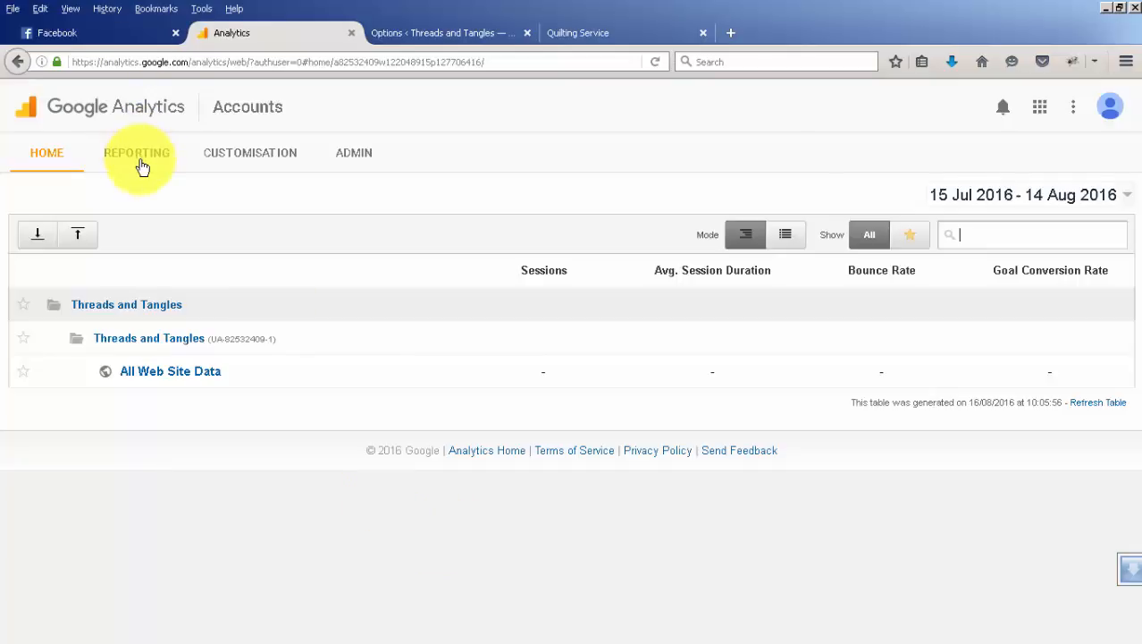
# Open the All Web Site Data view, return to the accounts list, and collapse and re-expand the Threads and Tangles account folder.
pyautogui.click(178, 375)
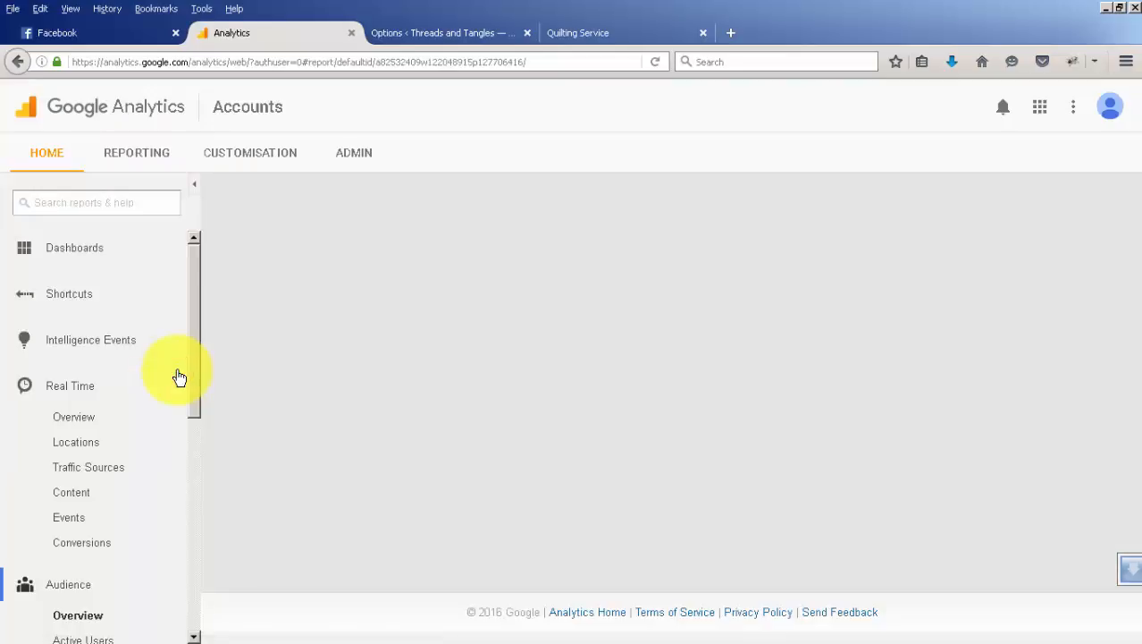
pyautogui.click(19, 63)
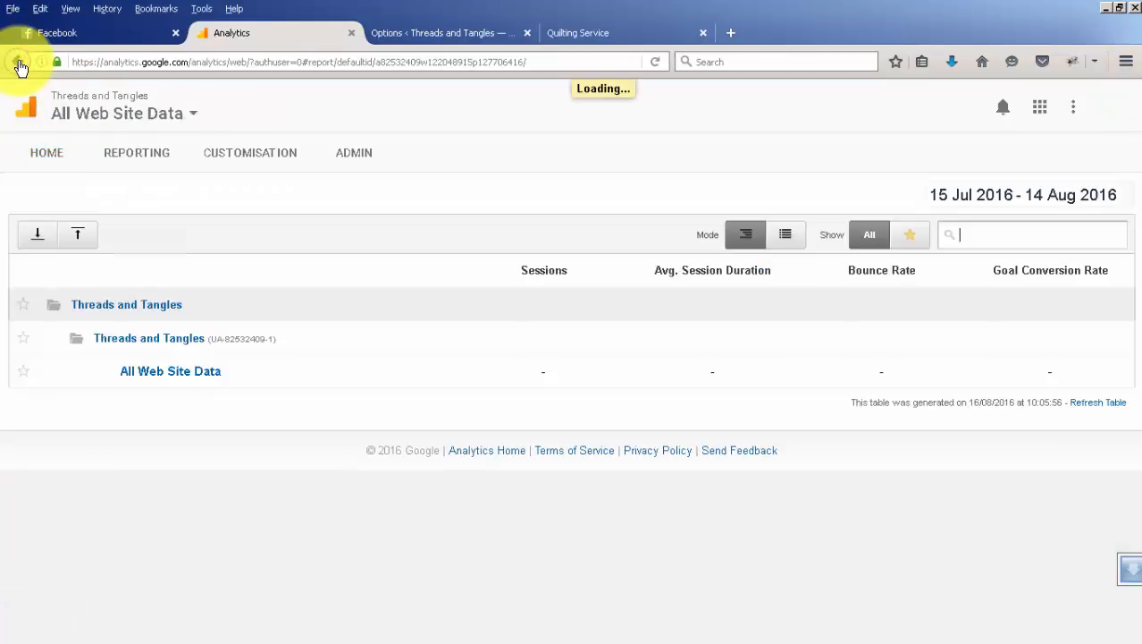
pyautogui.click(156, 305)
pyautogui.click(18, 62)
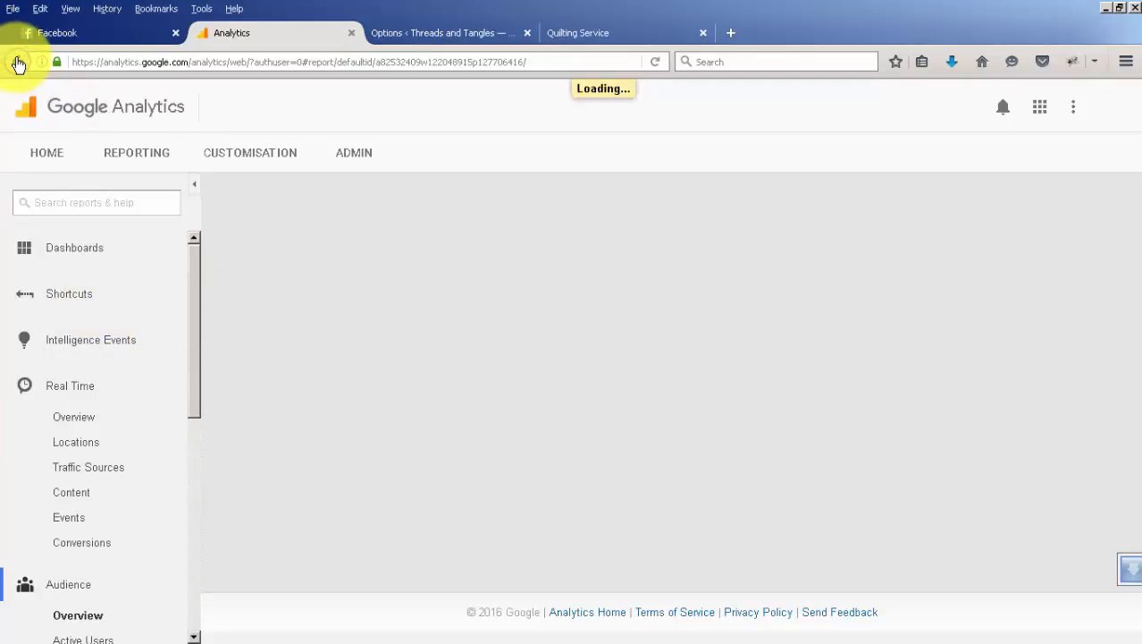
pyautogui.click(47, 153)
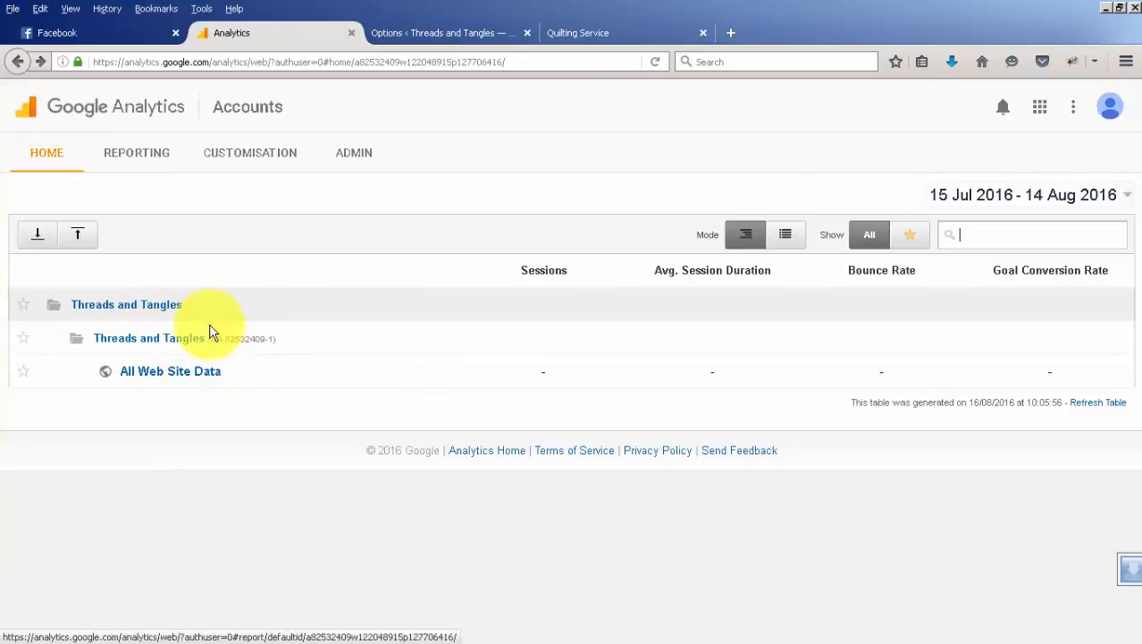
pyautogui.click(54, 309)
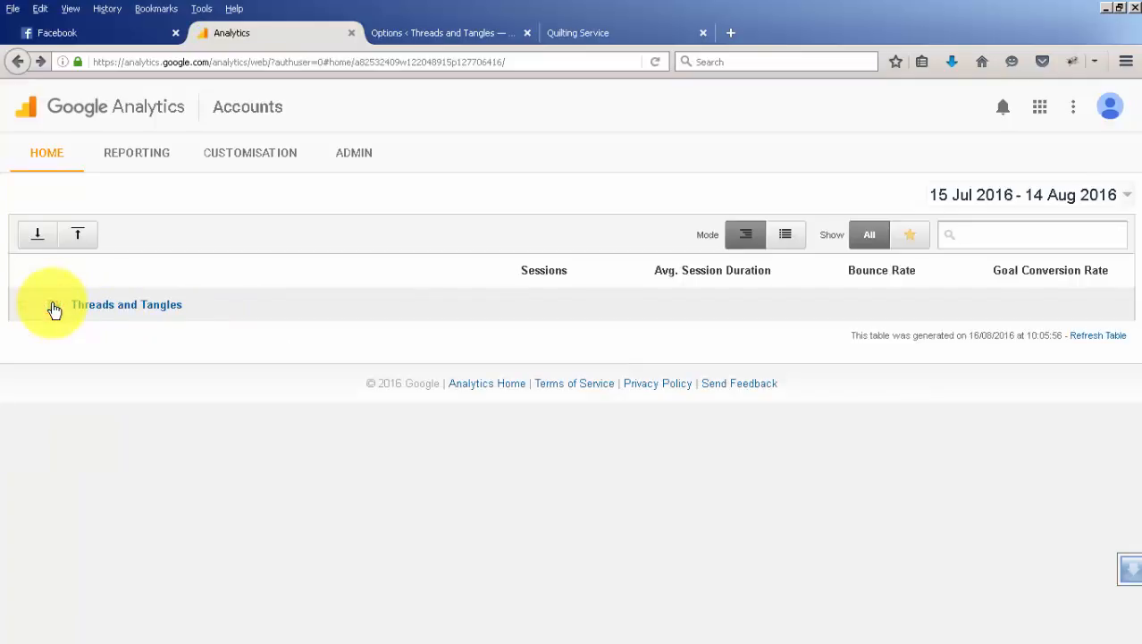
pyautogui.click(55, 309)
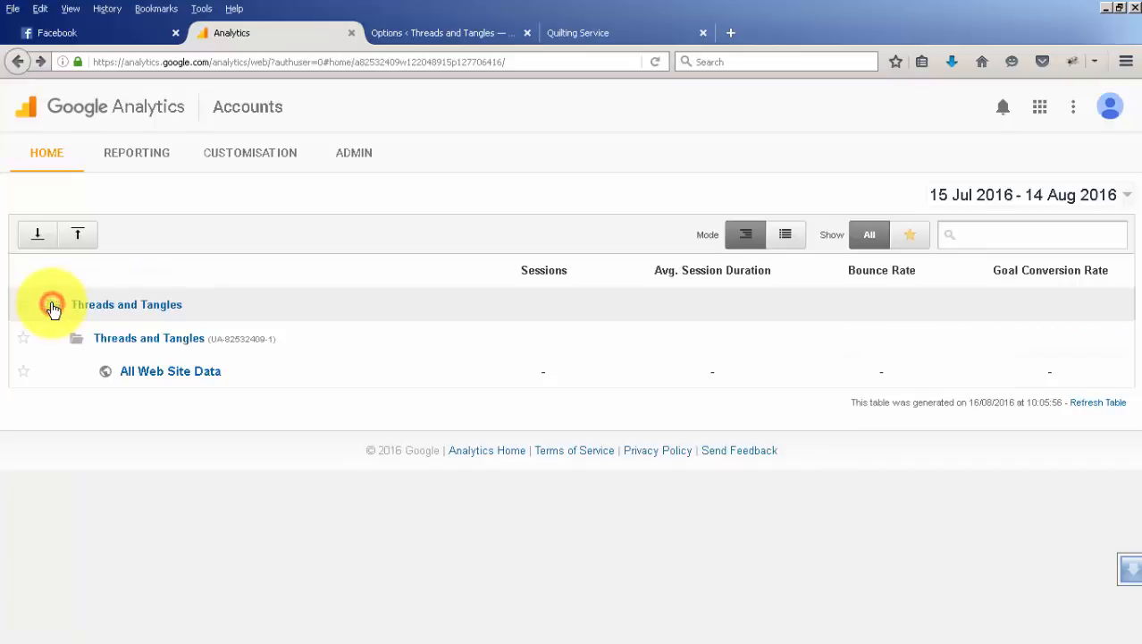